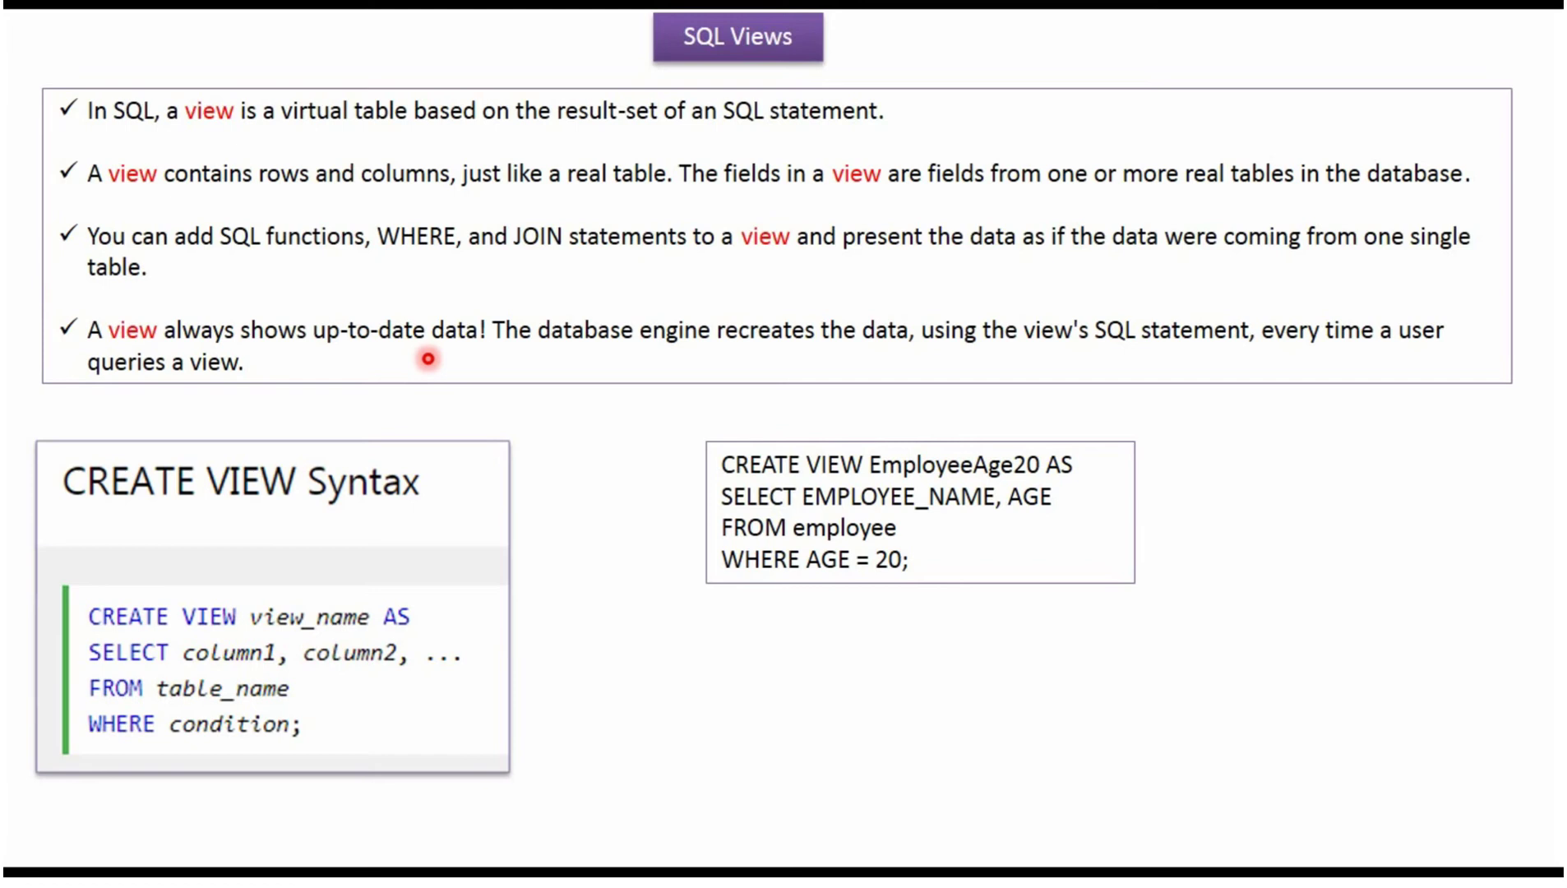
# Step: Switch to SQLyog and select the whole four-line CREATE VIEW EmployeeAge20 query
pyautogui.hotkey('alt', 'Tab')
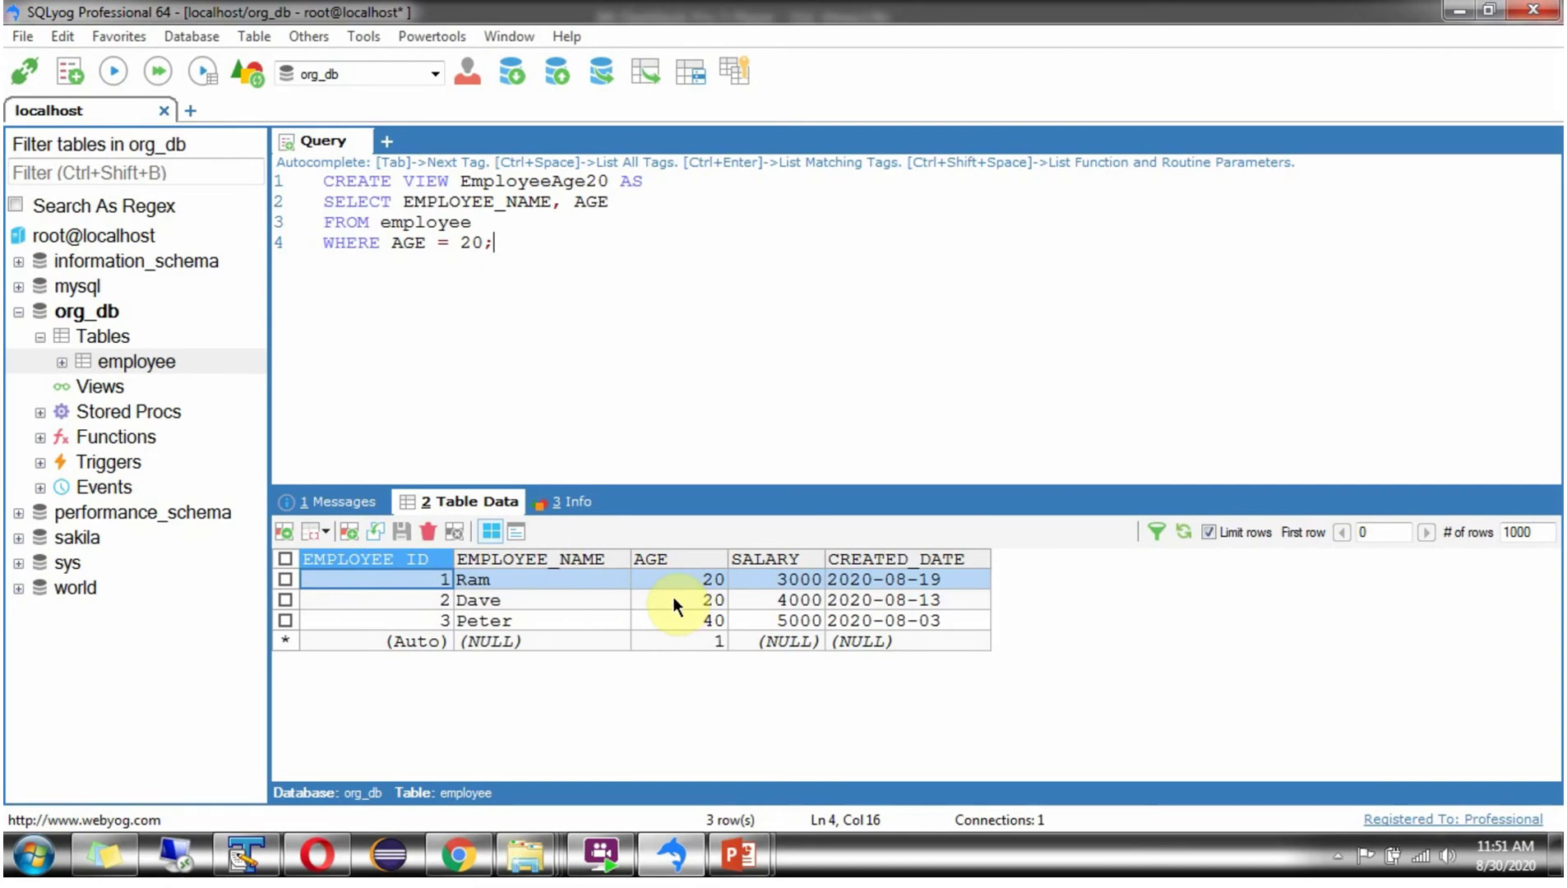
pyautogui.doubleClick(526, 184)
pyautogui.click(514, 243)
pyautogui.moveTo(493, 242)
pyautogui.mouseDown()
pyautogui.moveTo(435, 243)
pyautogui.moveTo(321, 181)
pyautogui.mouseUp()
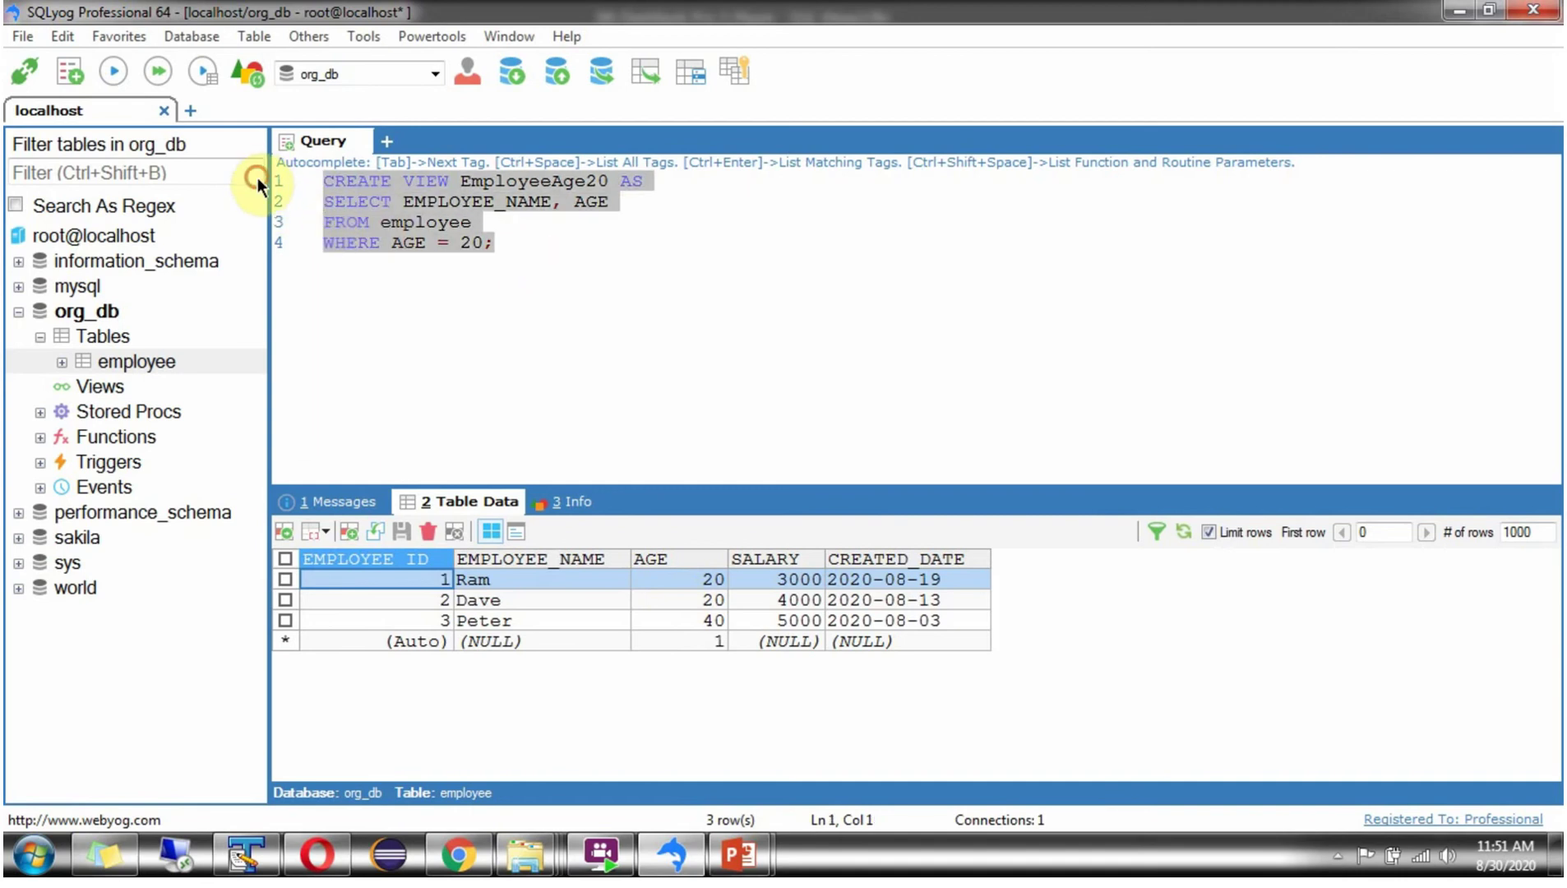
# Step: Run the CREATE VIEW, refresh org_db, and show employeeage20's rows (Ram and Dave)
pyautogui.click(107, 74)
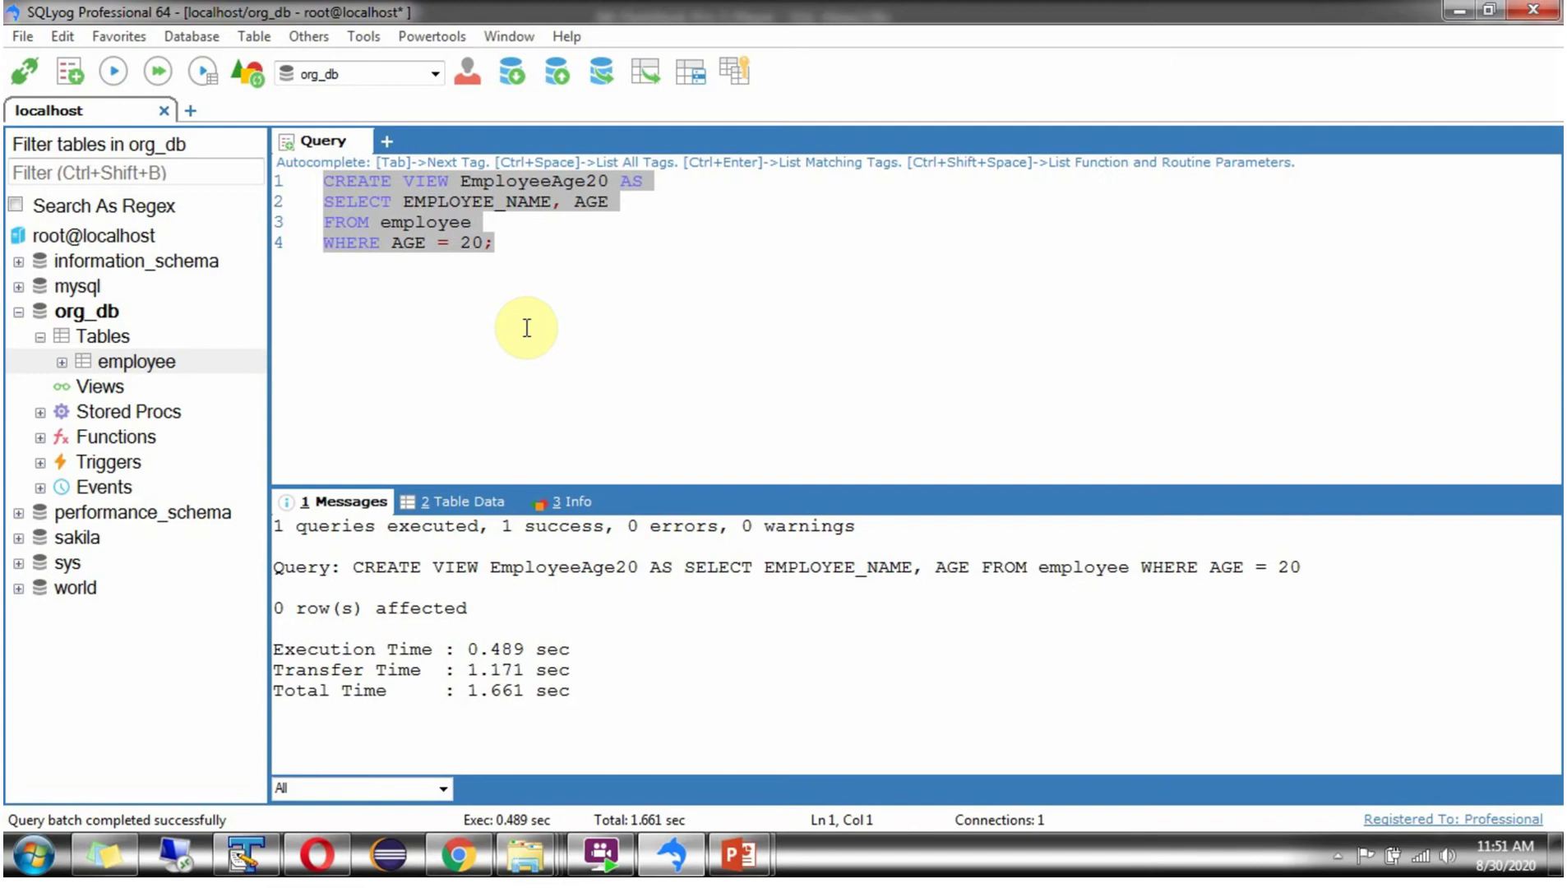
pyautogui.click(86, 311)
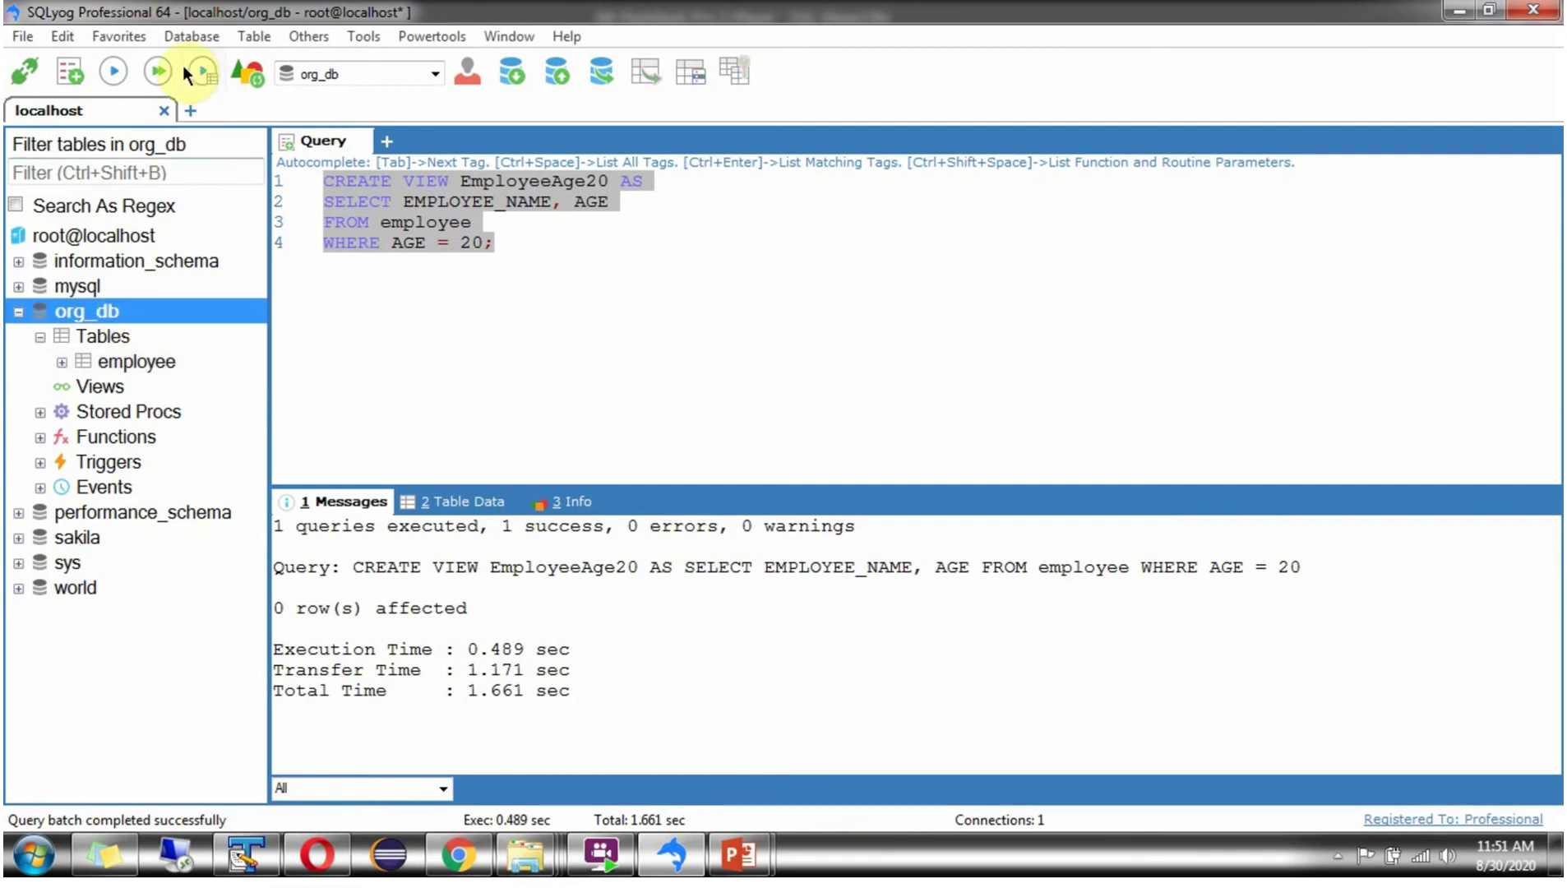
pyautogui.click(247, 76)
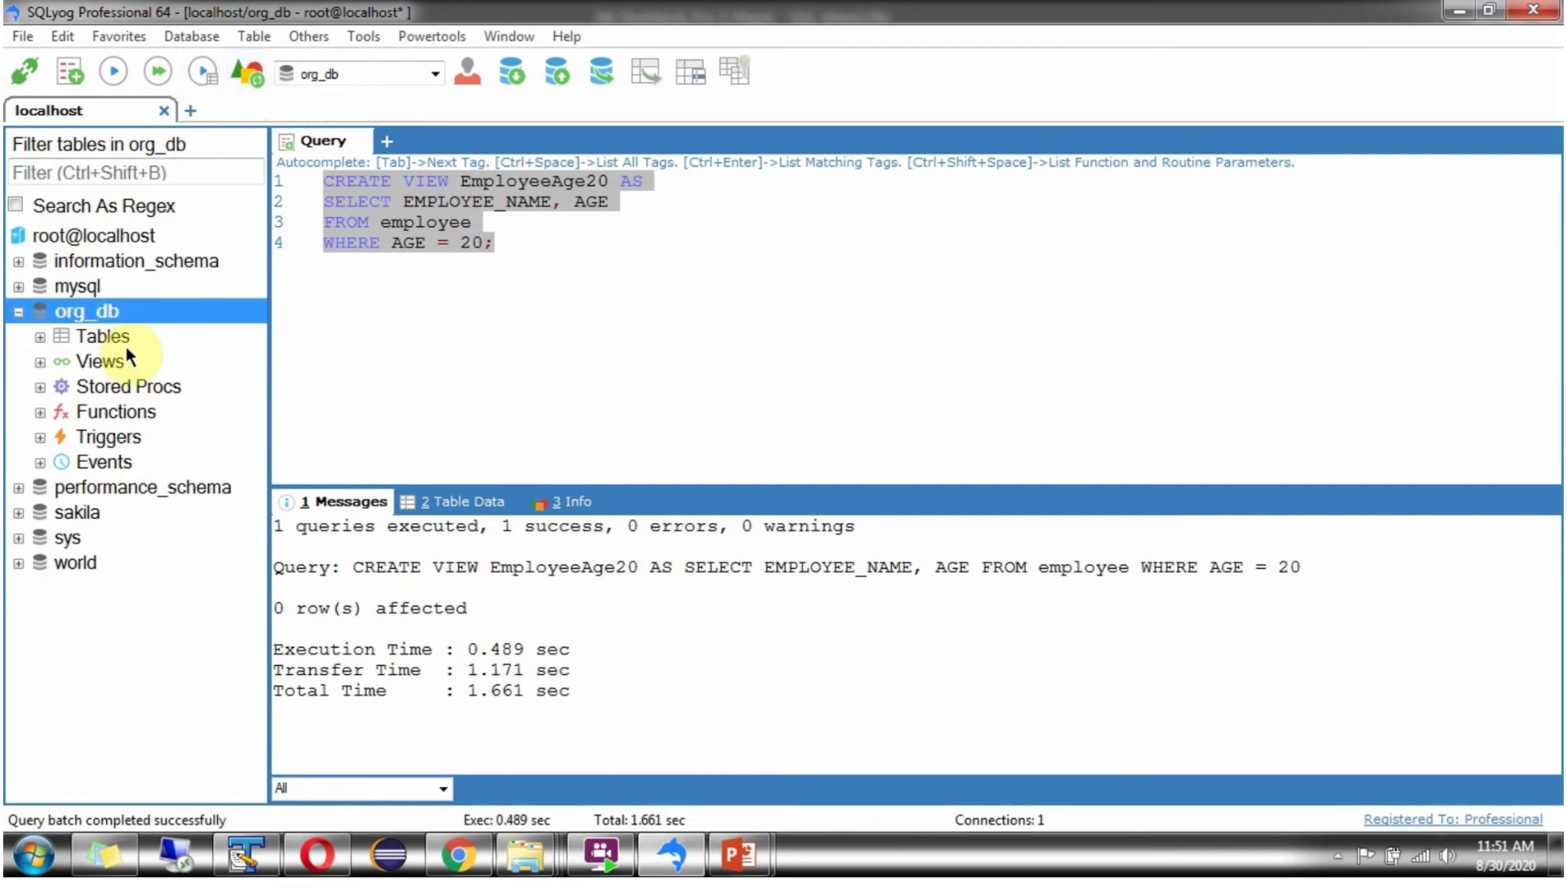
pyautogui.click(40, 361)
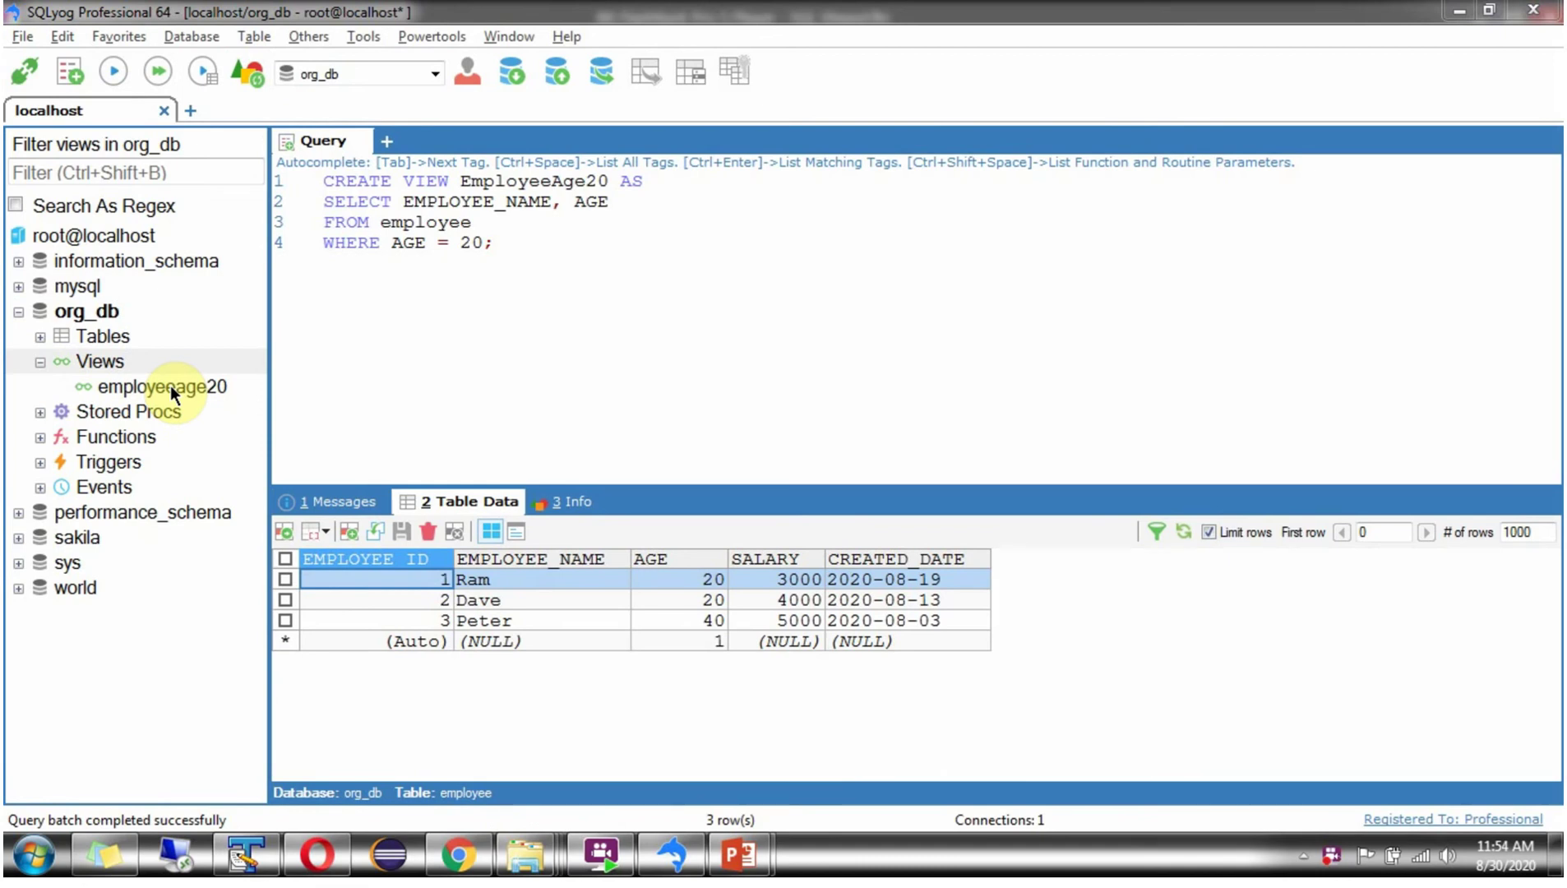
pyautogui.click(162, 387)
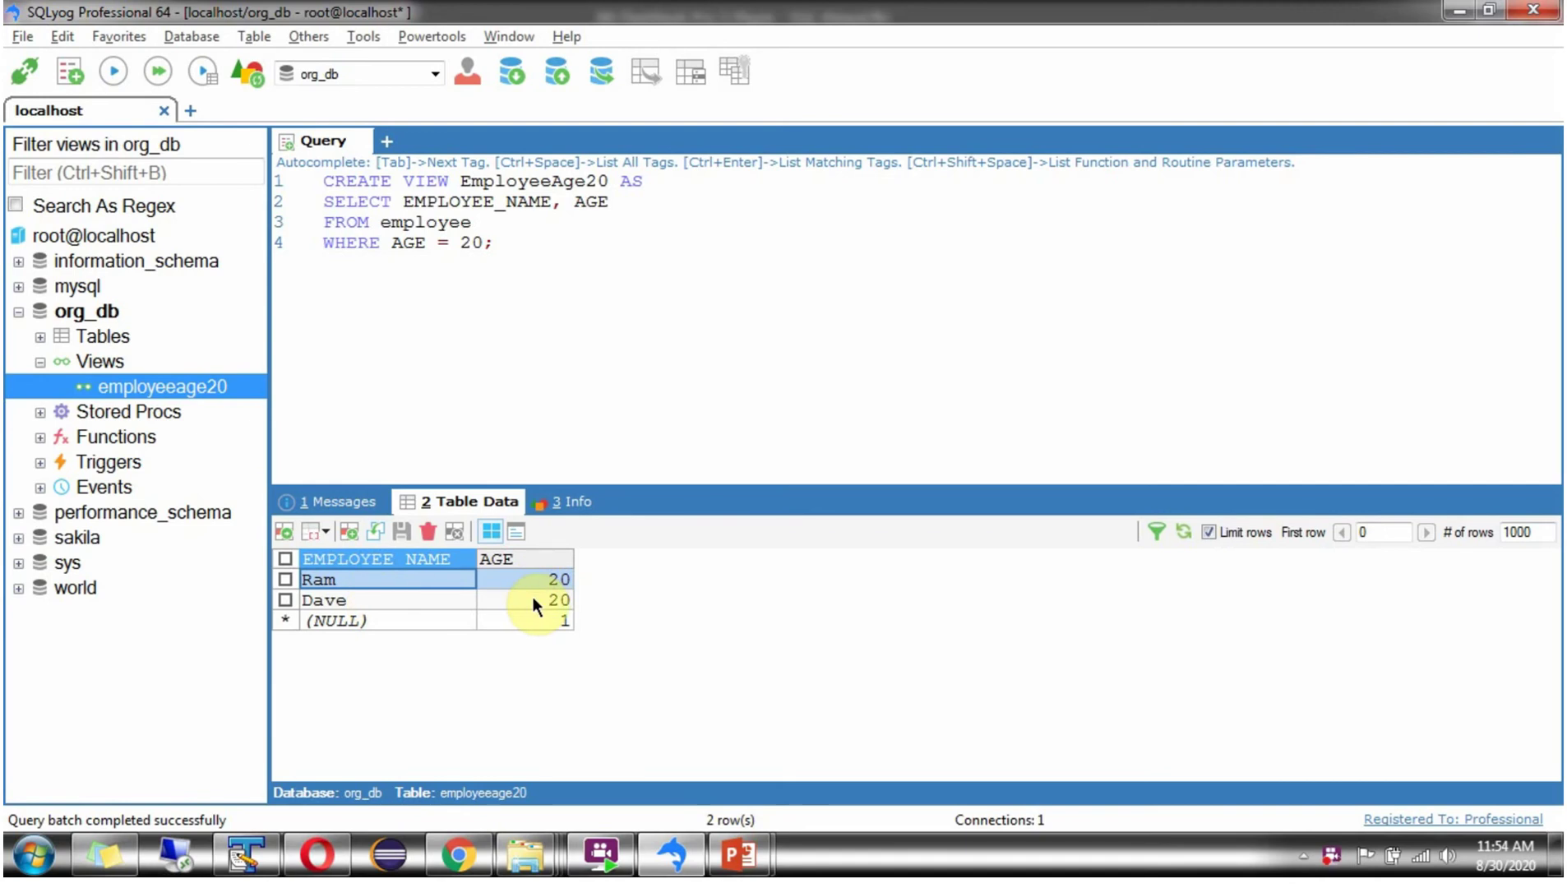
# Step: Save Dave's age as 10 in the employee table, then recheck employeeage20, now only Ram
pyautogui.click(42, 338)
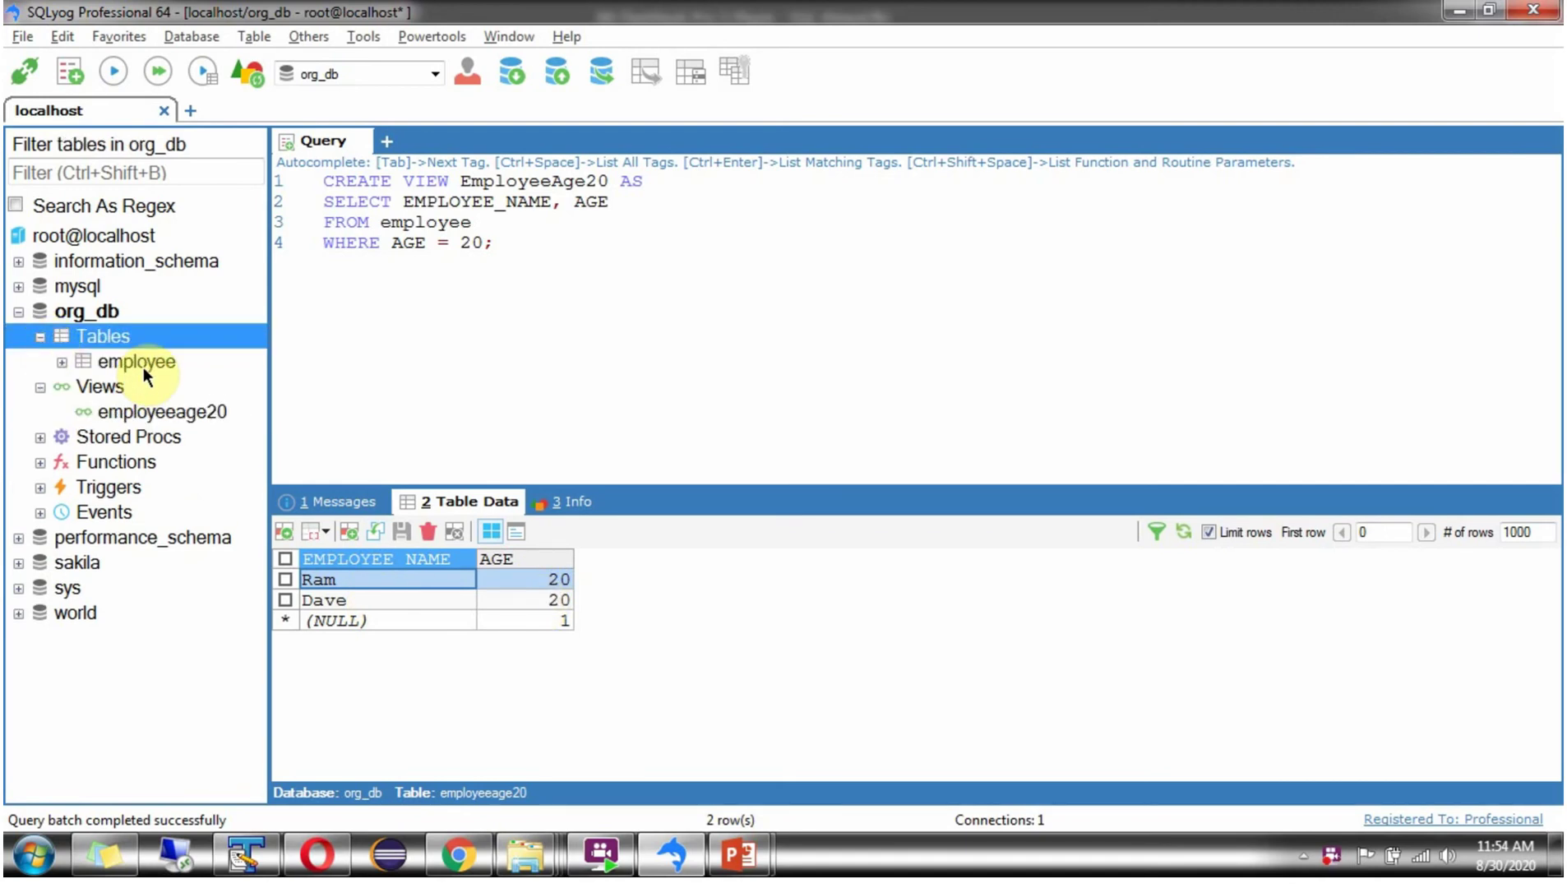
pyautogui.click(143, 364)
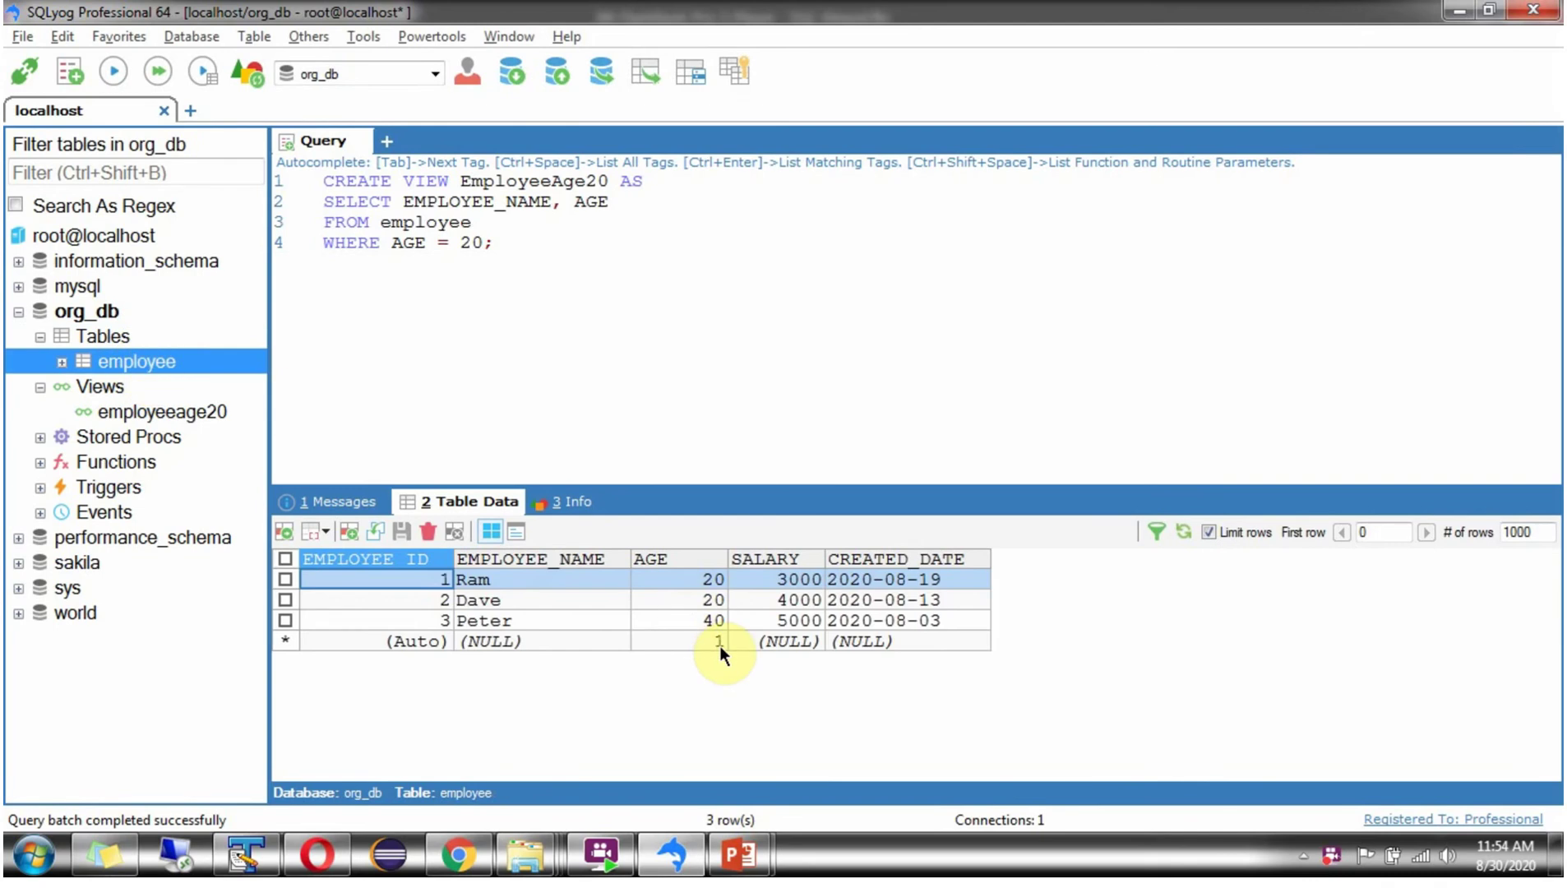
pyautogui.click(719, 599)
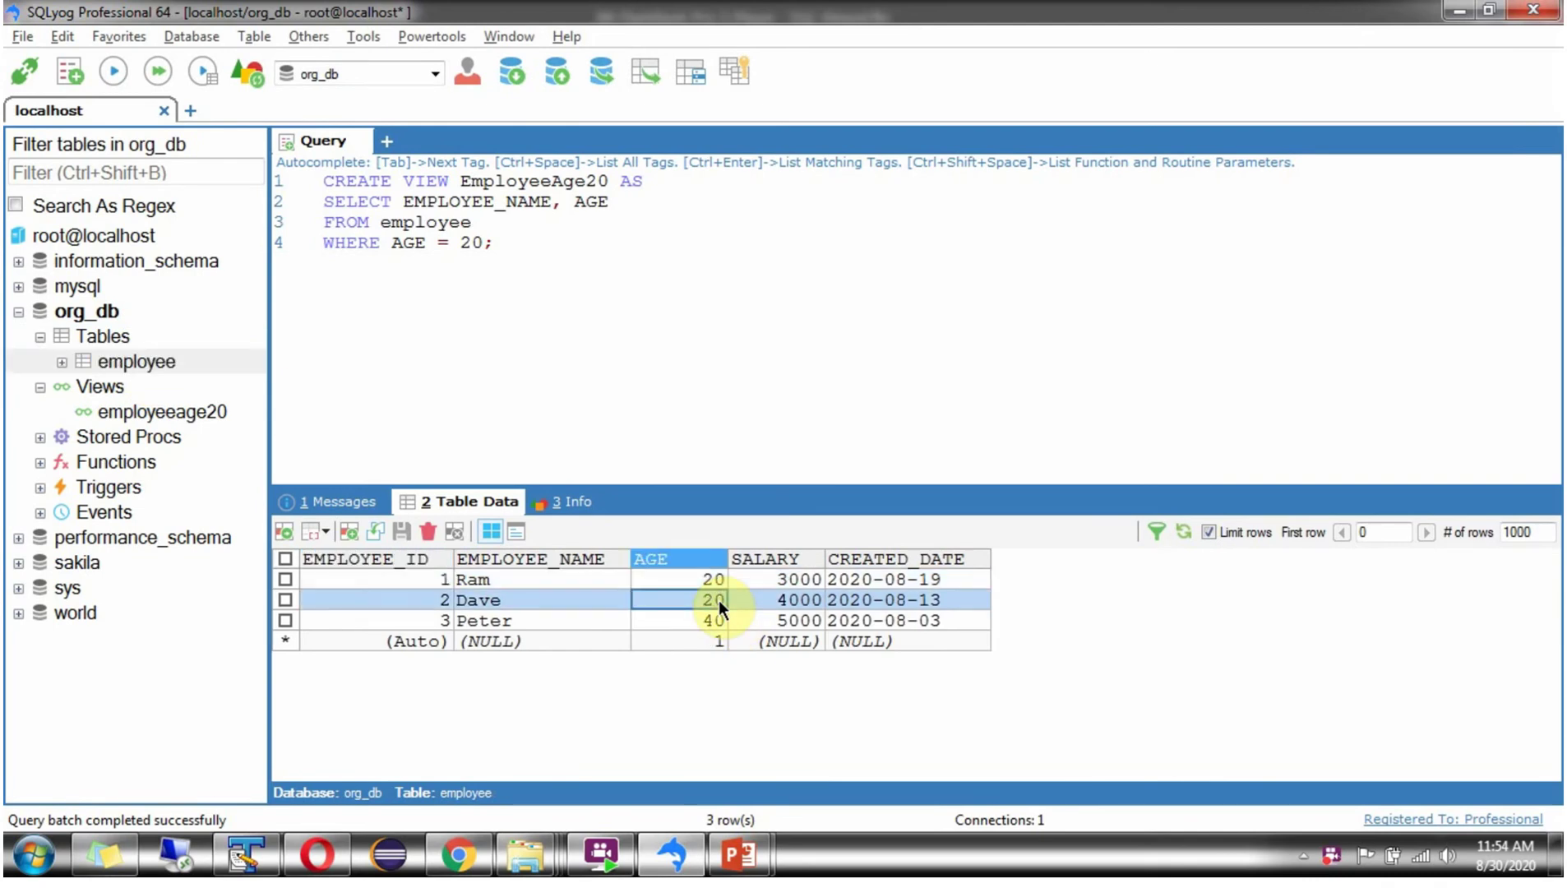
pyautogui.write('10')
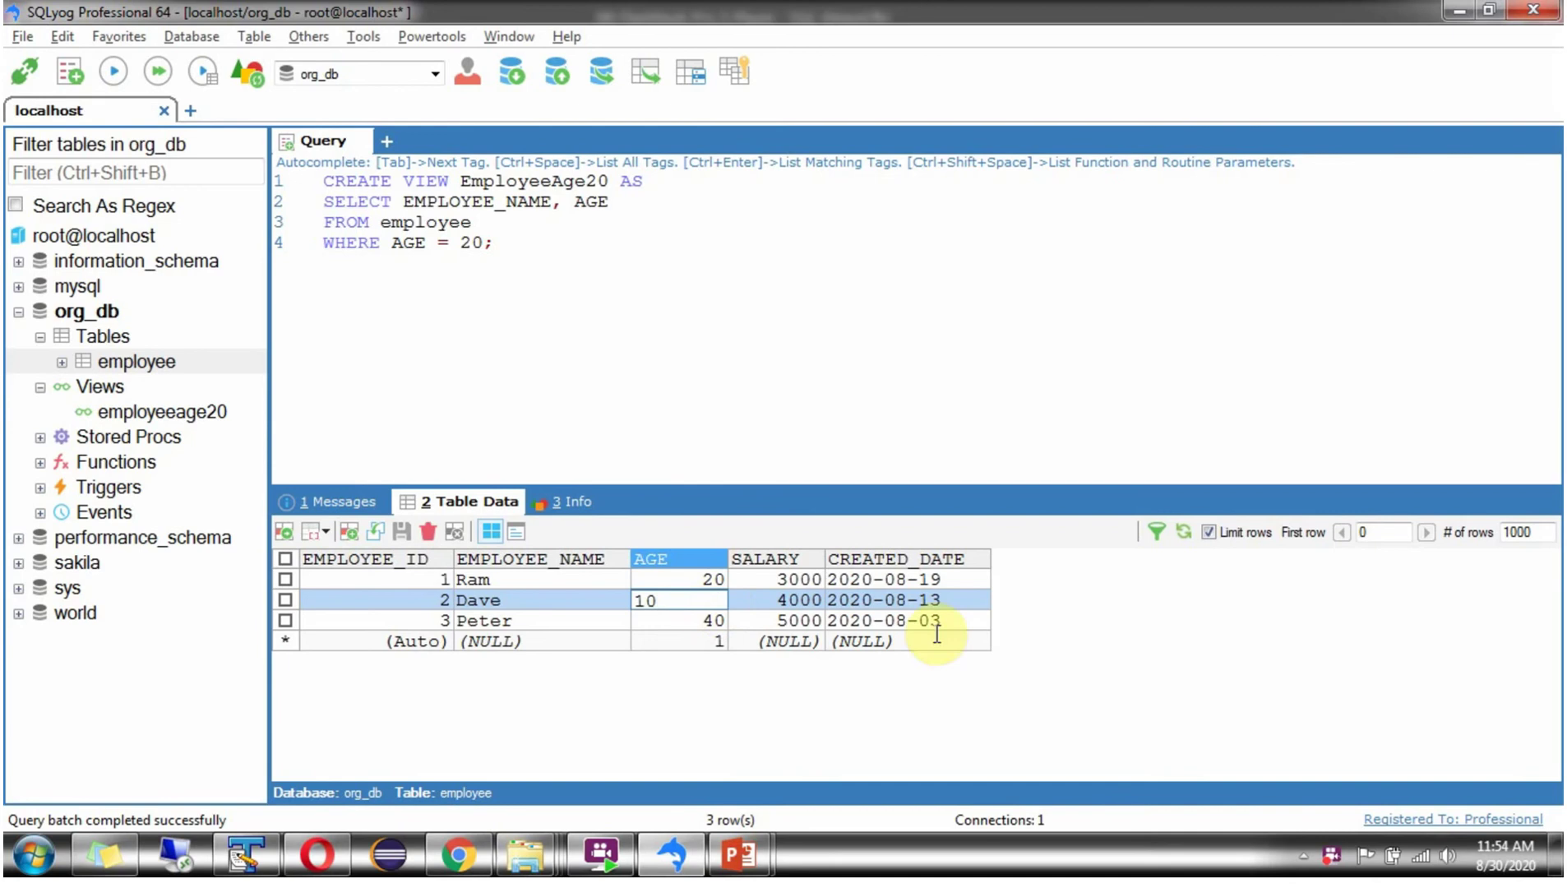
pyautogui.click(938, 685)
pyautogui.click(404, 531)
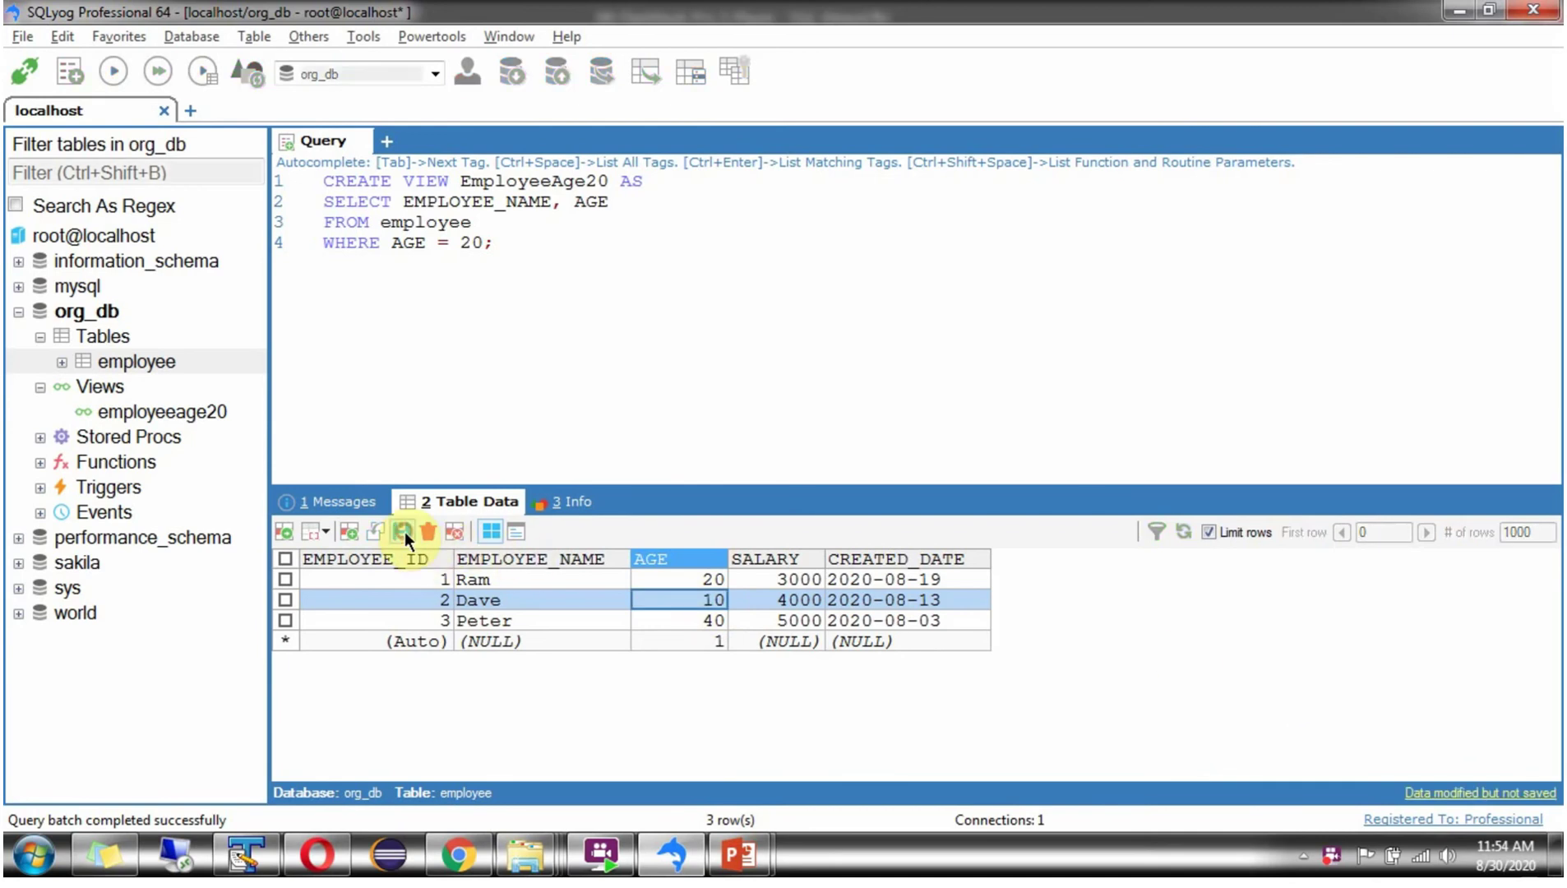
pyautogui.click(203, 411)
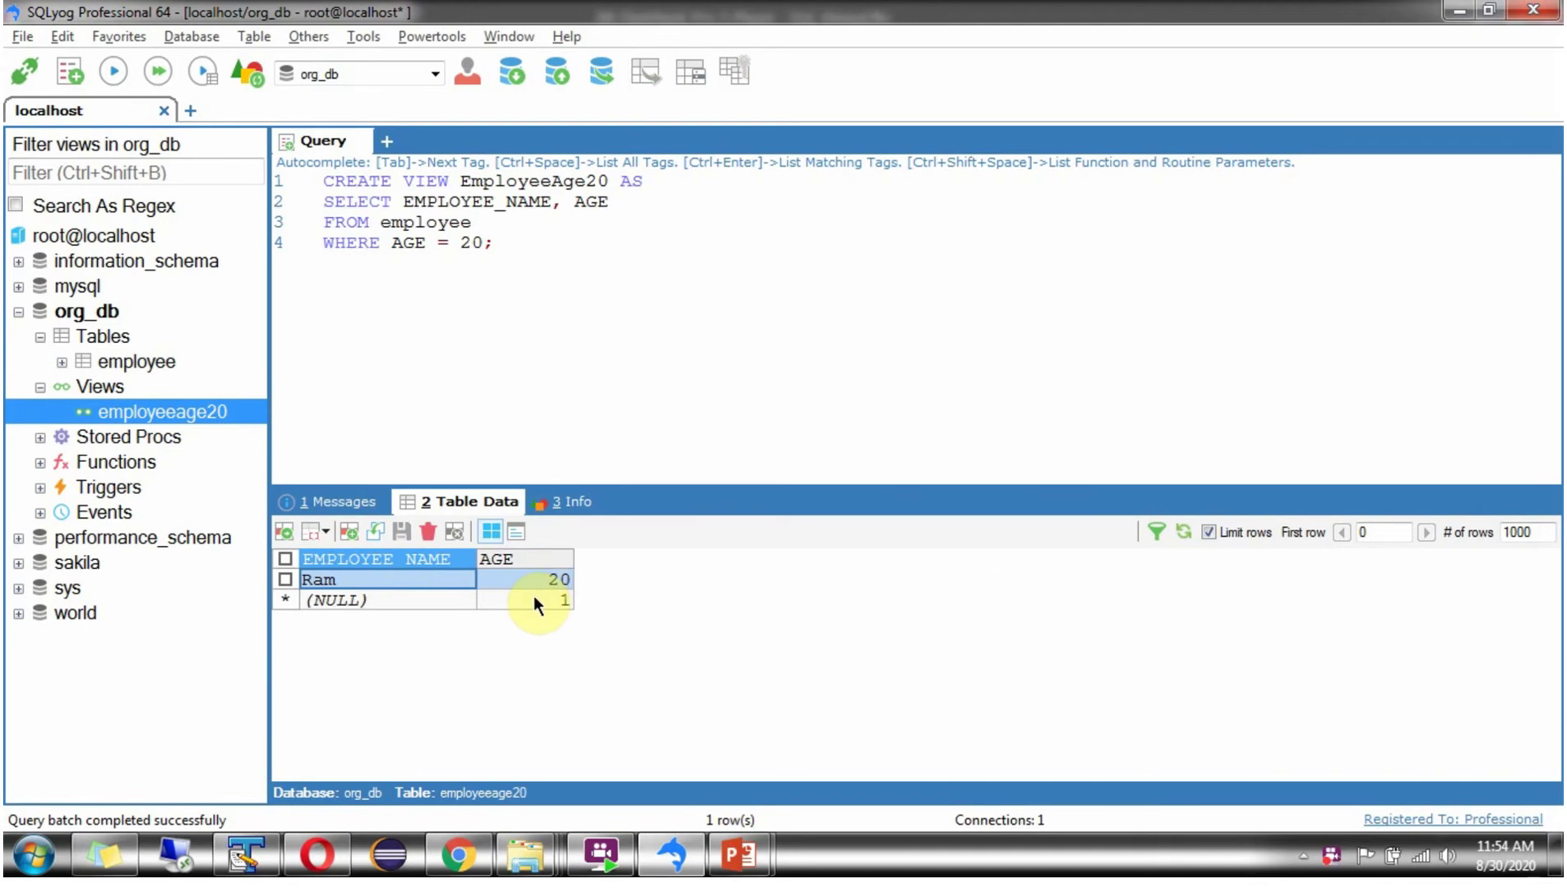
# Step: Set Peter's and Dave's ages to 20, then recheck employeeage20 for Ram, Dave and Peter
pyautogui.click(135, 361)
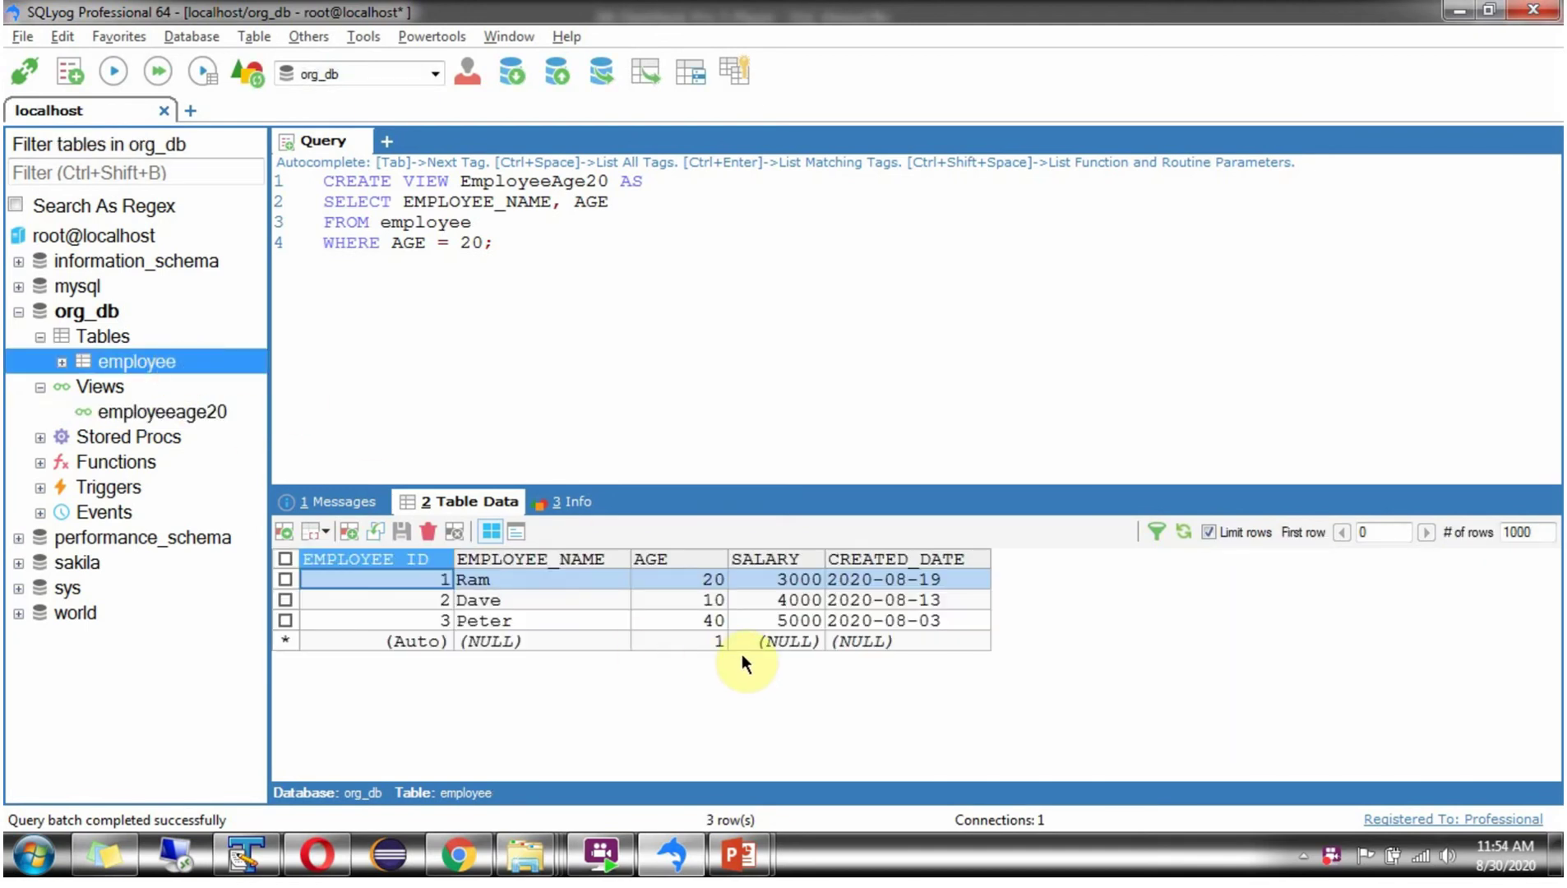
pyautogui.click(716, 620)
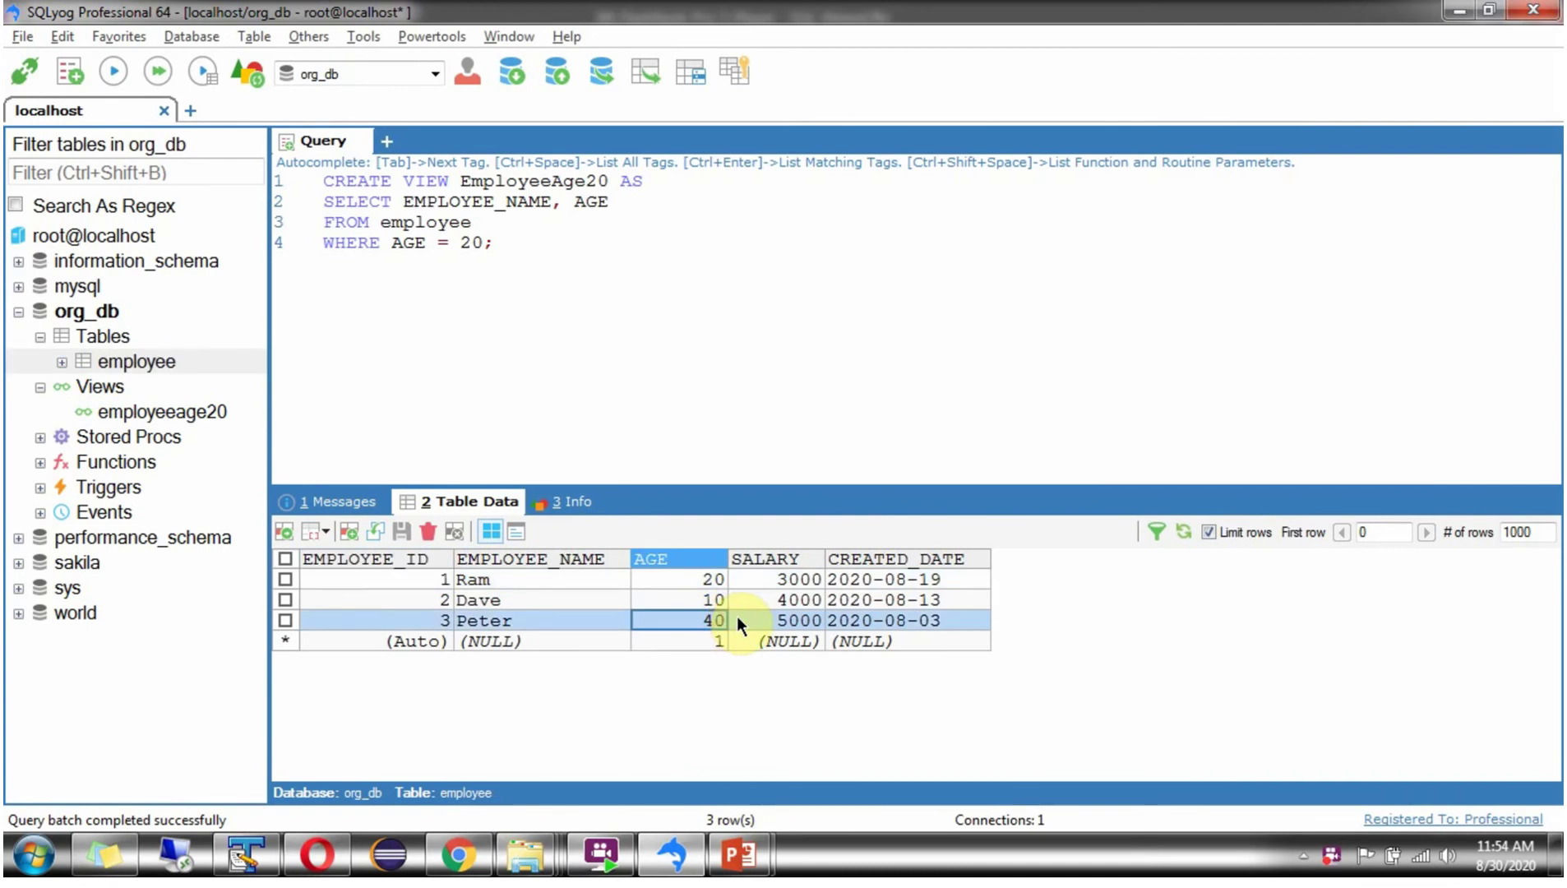
pyautogui.write('20')
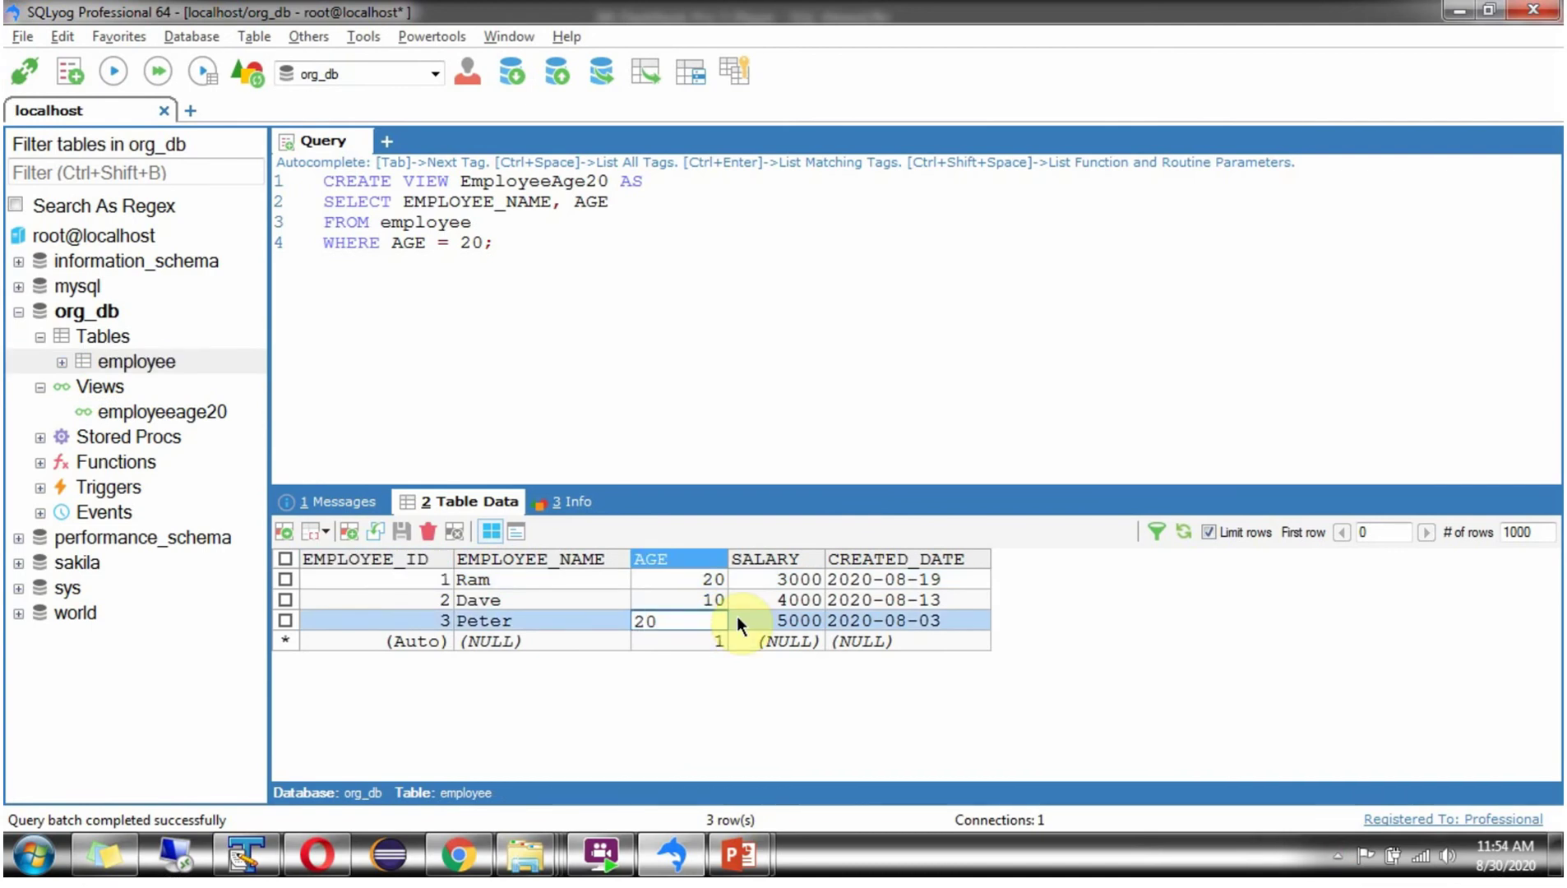
pyautogui.click(696, 601)
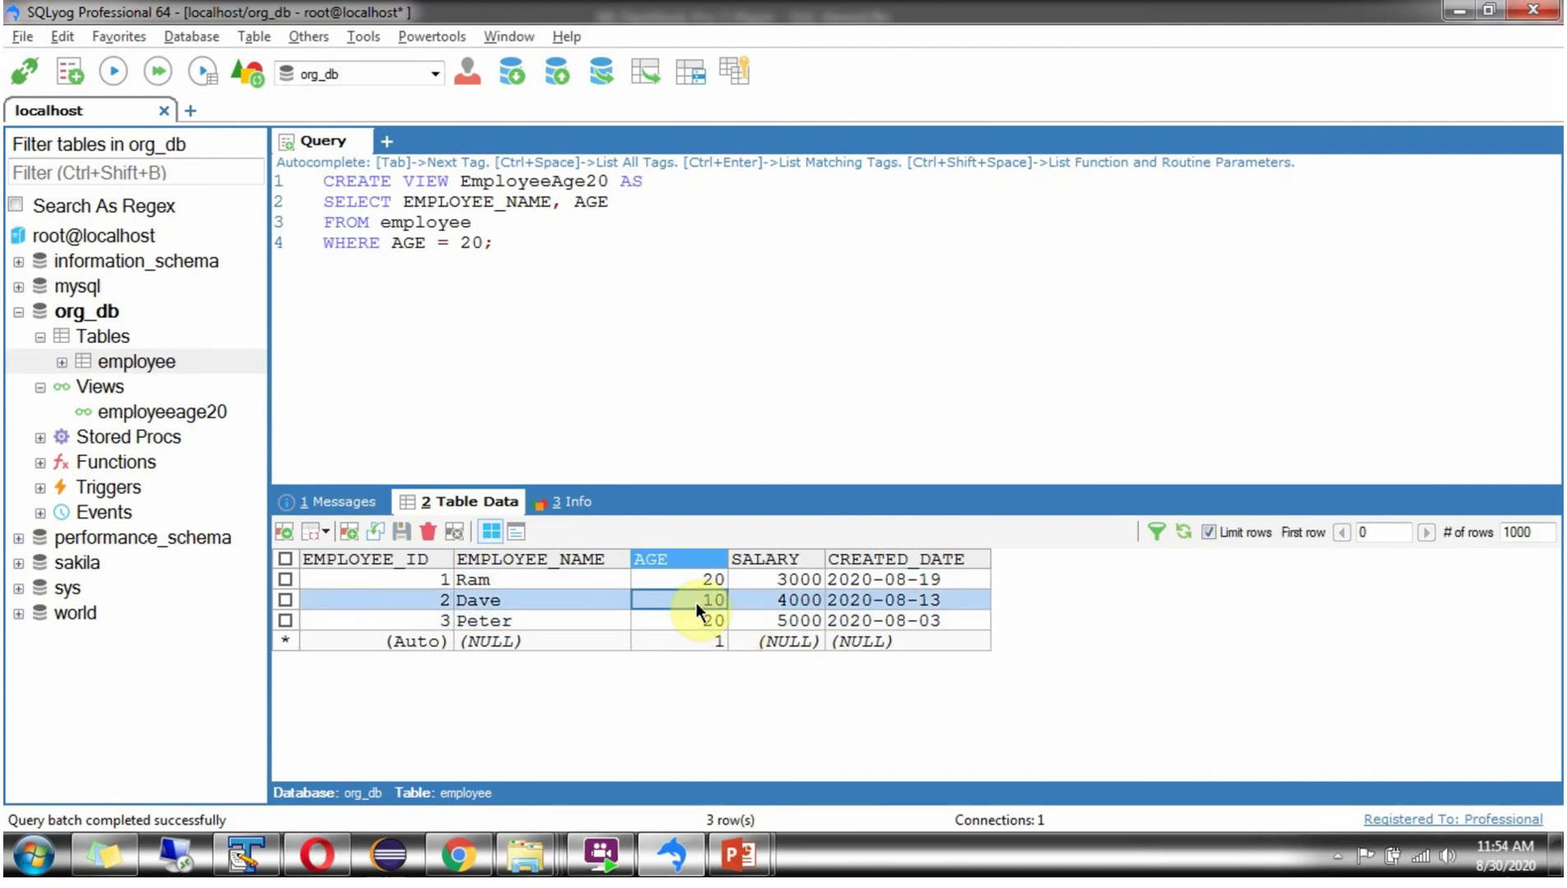
pyautogui.write('20')
pyautogui.press('Return')
pyautogui.click(162, 411)
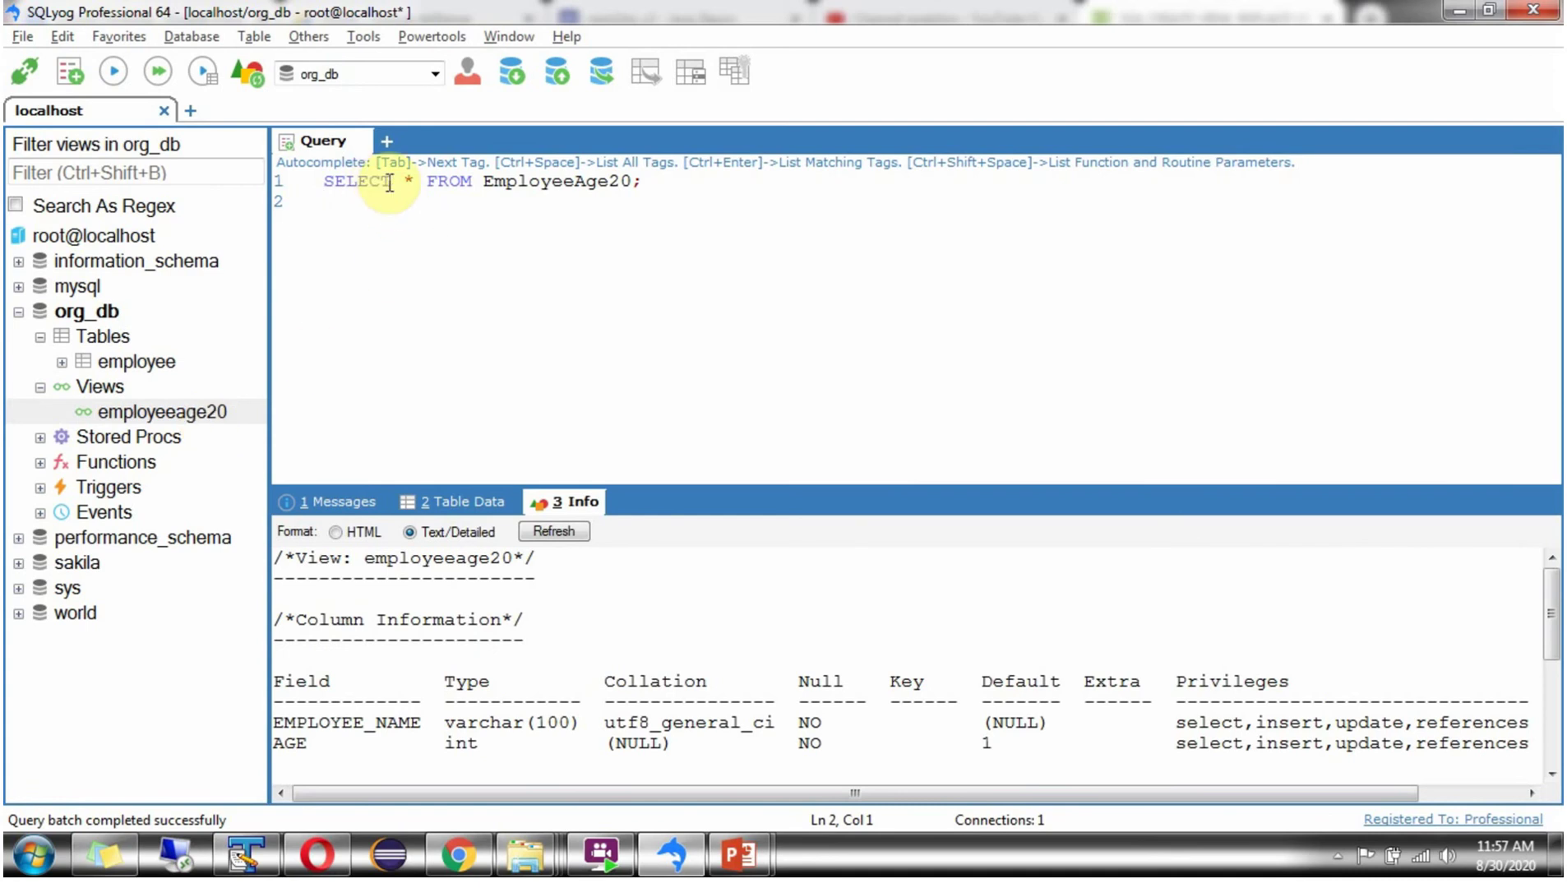
# Step: Run SELECT * FROM EmployeeAge20 to list all of the view's rows
pyautogui.click(558, 186)
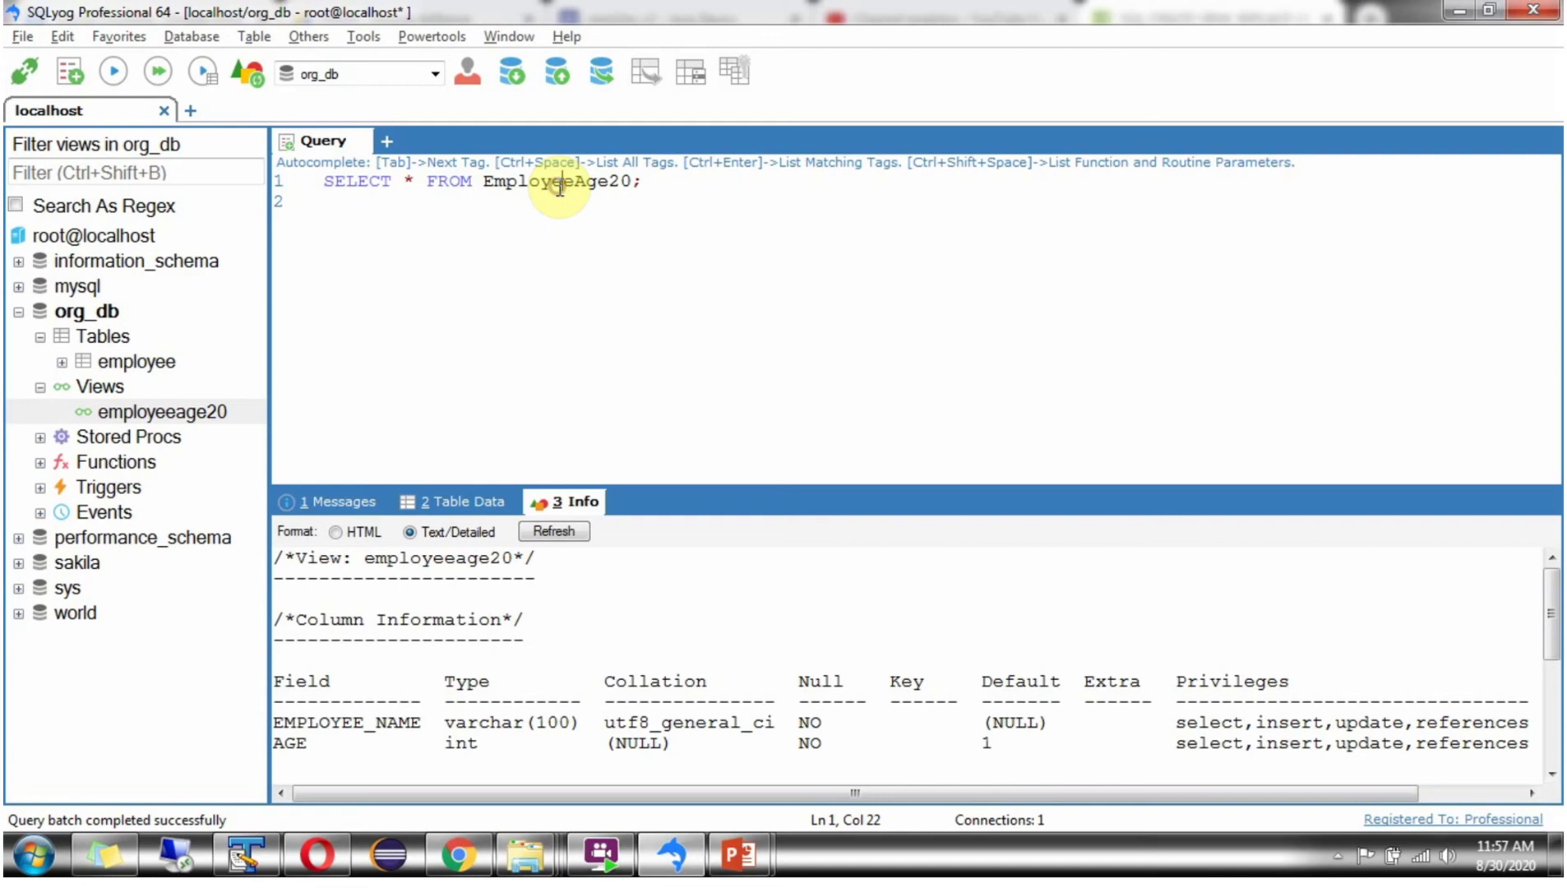
pyautogui.click(108, 74)
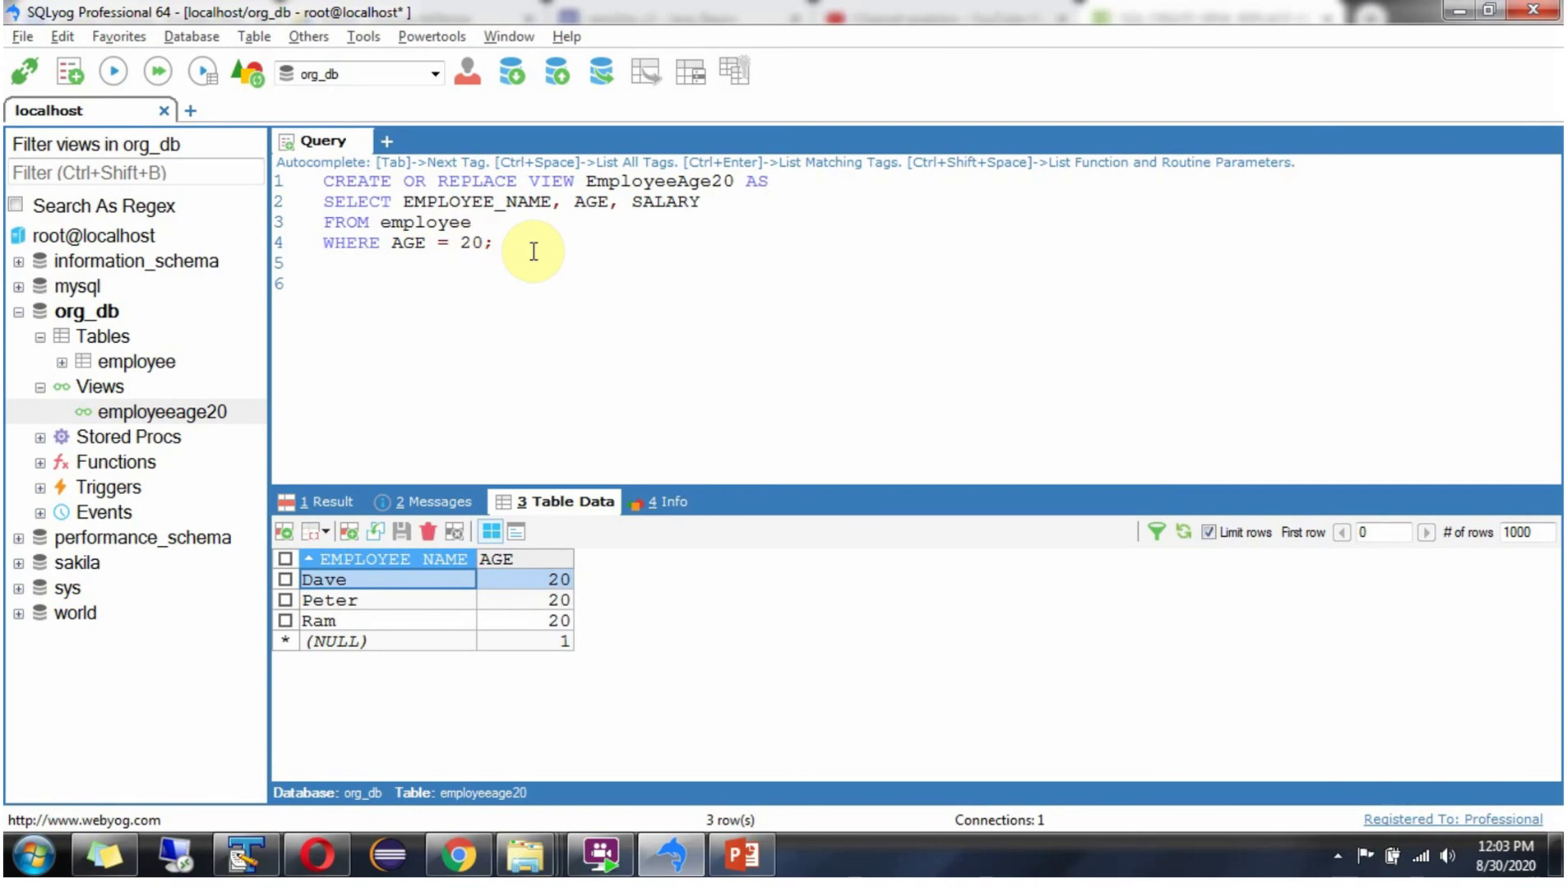
# Step: Run the CREATE OR REPLACE VIEW and refresh employeeage20's table data to reveal SALARY
pyautogui.moveTo(502, 243); pyautogui.dragTo(270, 181)
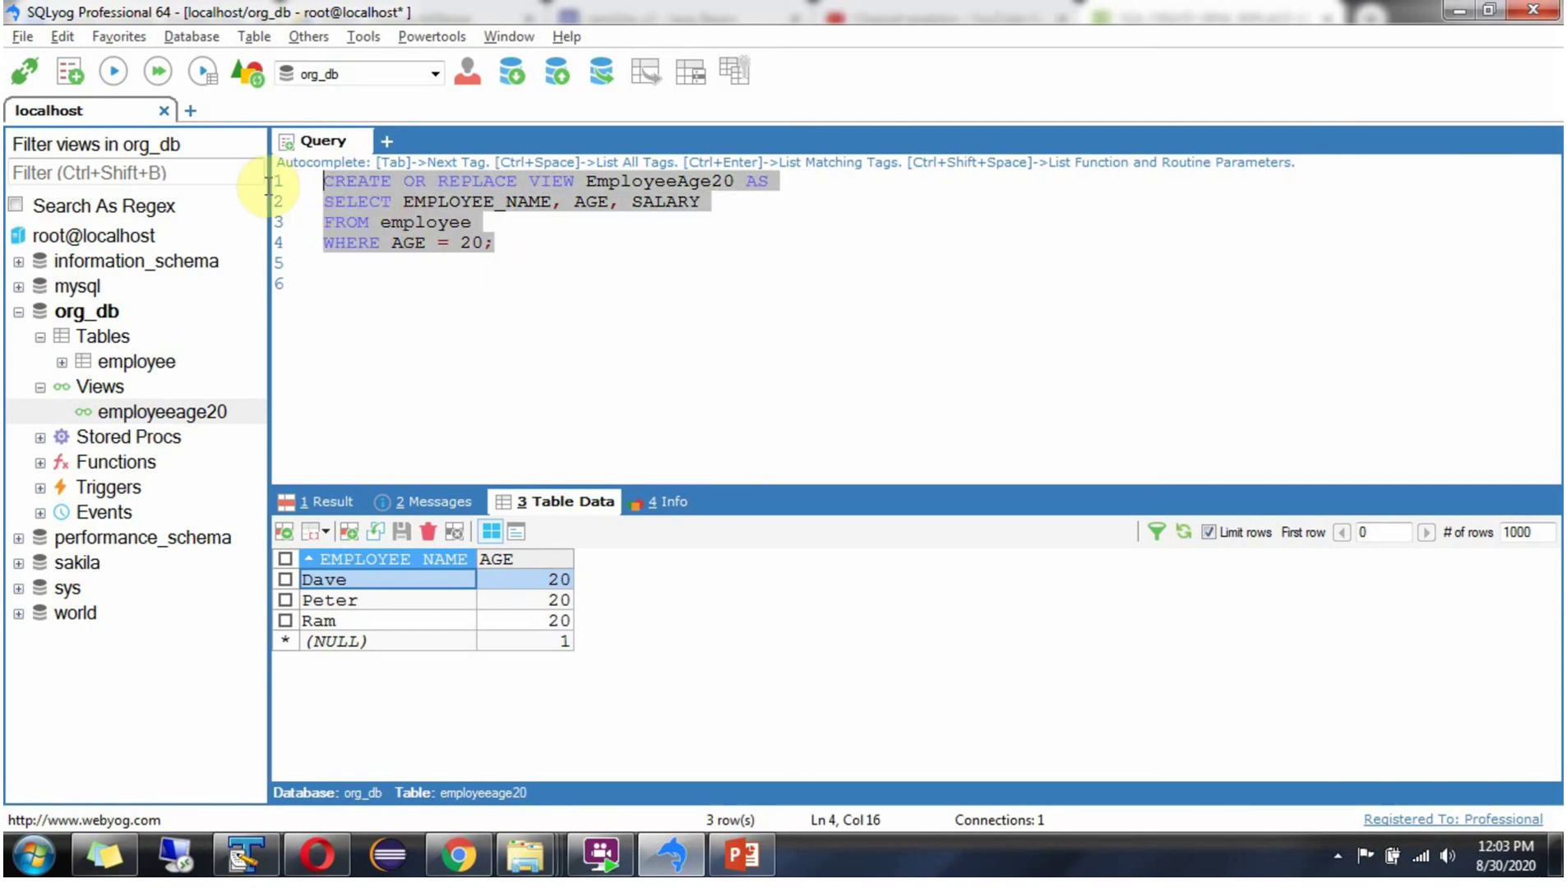
pyautogui.click(113, 72)
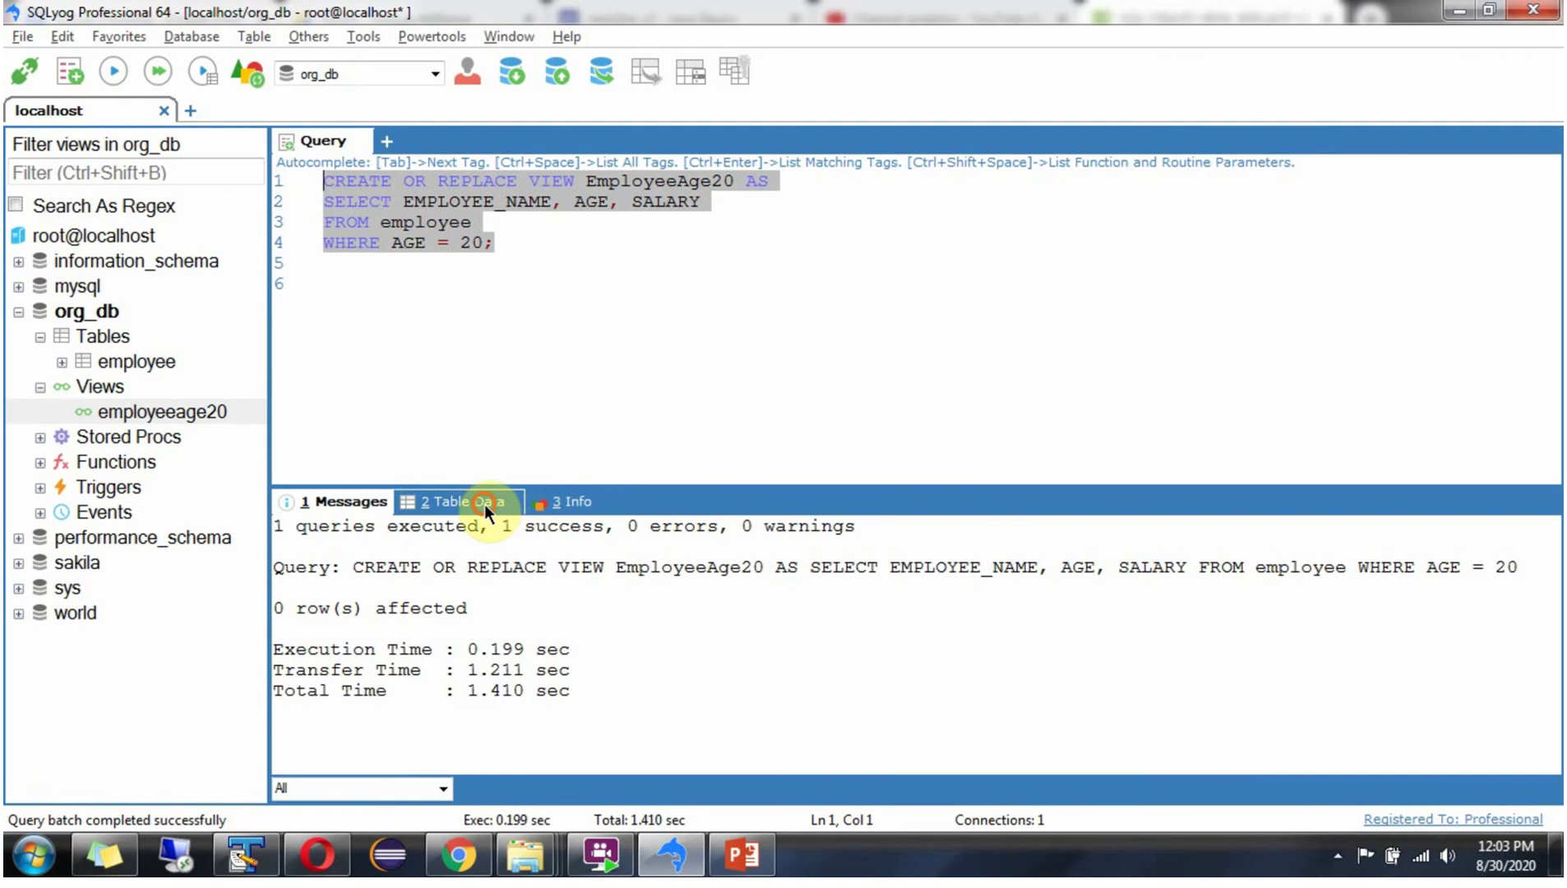
pyautogui.click(462, 501)
pyautogui.click(202, 412)
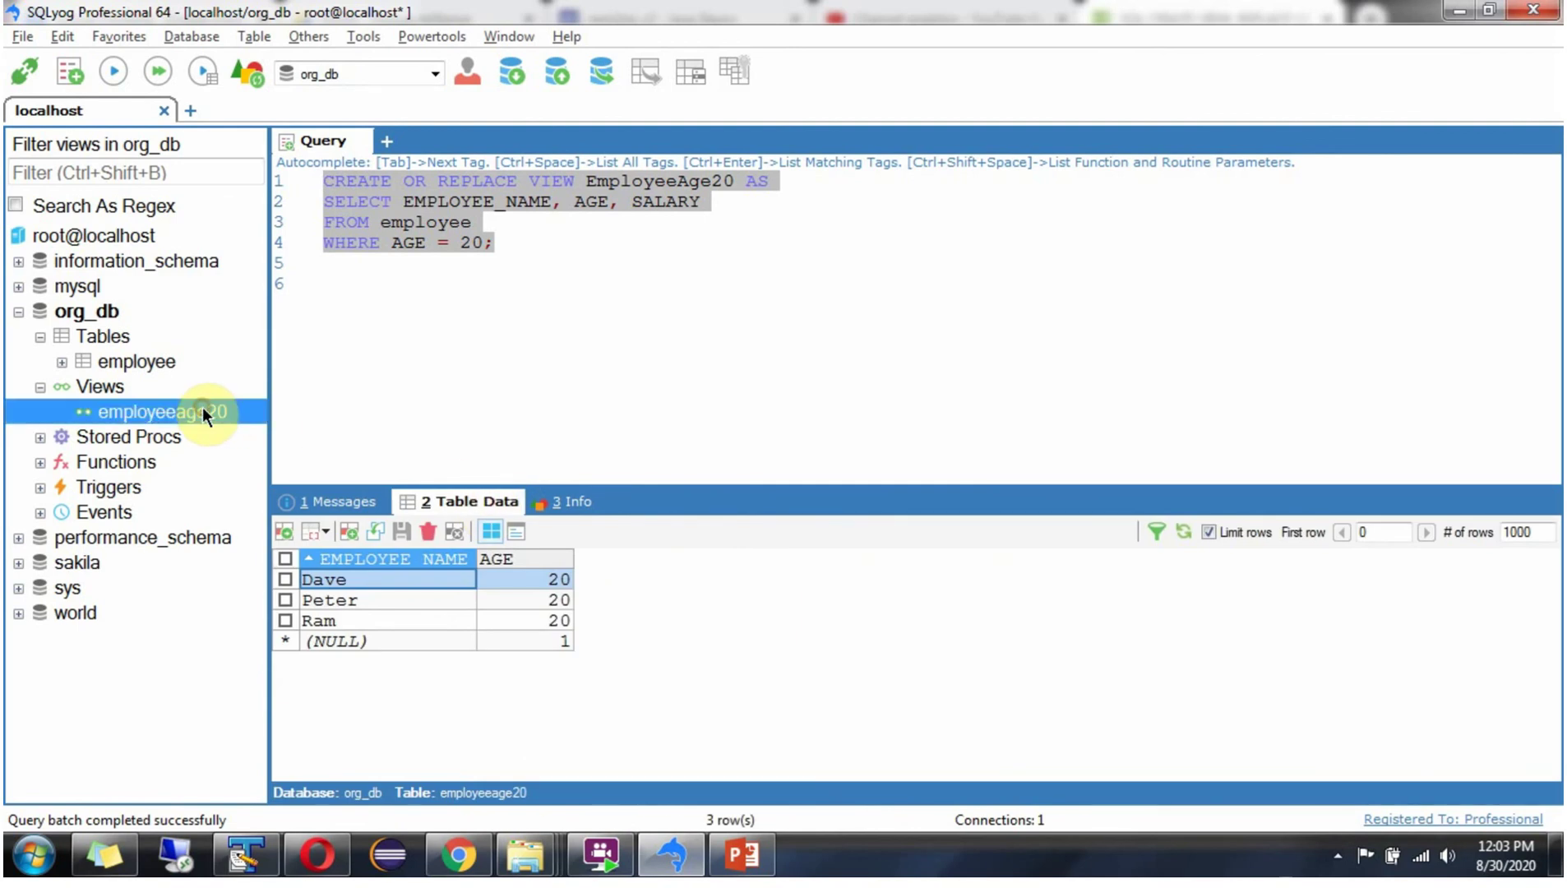
pyautogui.click(1182, 531)
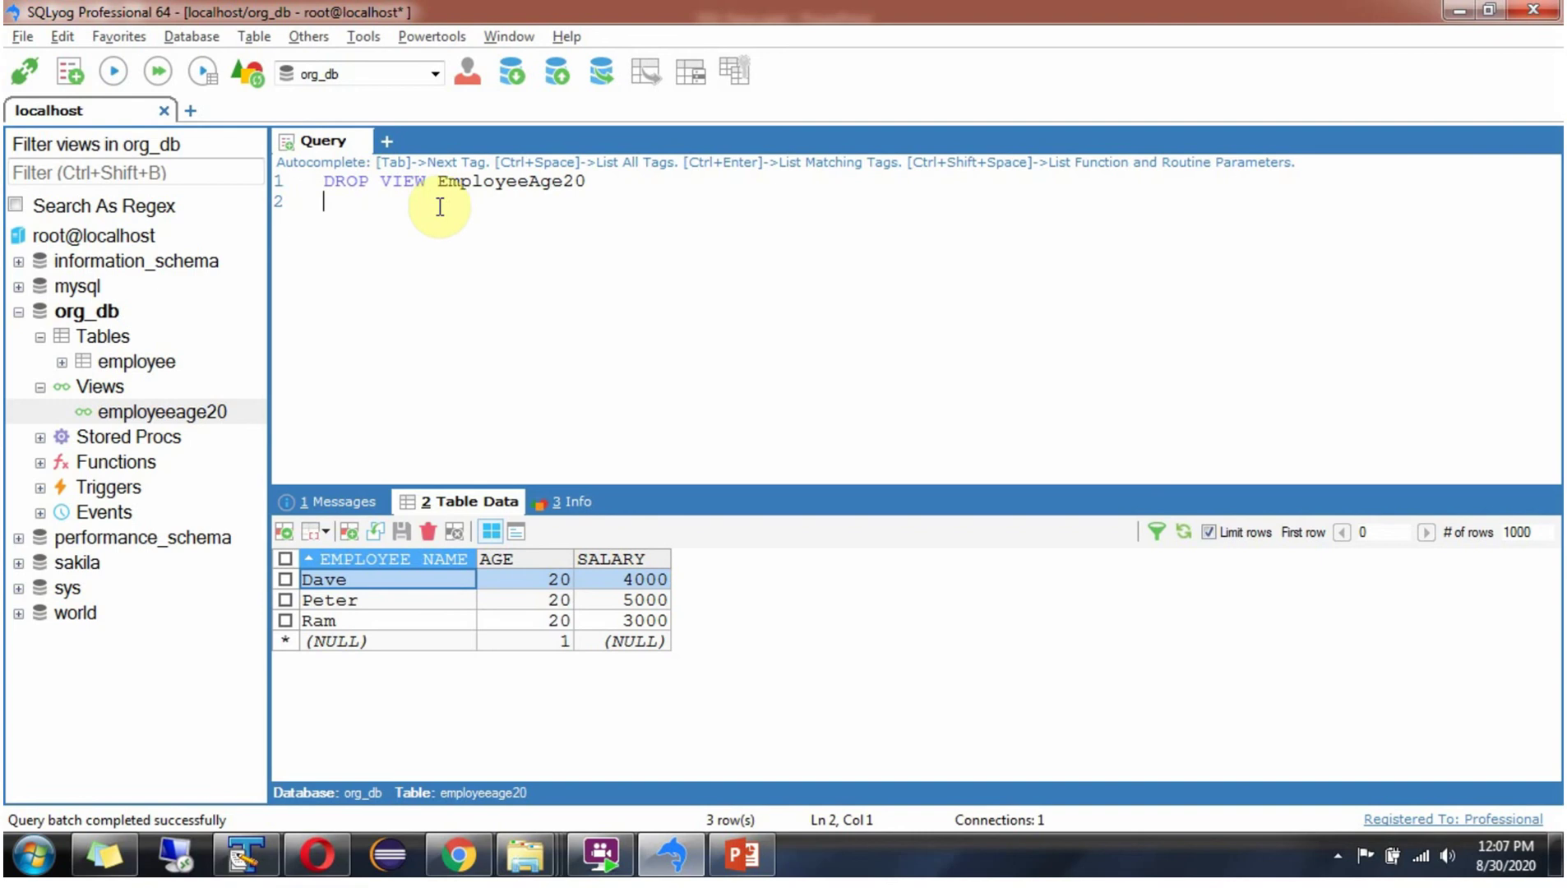
# Step: Run DROP VIEW EmployeeAge20 and refresh org_db's Views to confirm it is gone
pyautogui.moveTo(598, 181)
pyautogui.mouseDown()
pyautogui.moveTo(281, 193)
pyautogui.moveTo(321, 180)
pyautogui.mouseUp()
pyautogui.click(118, 72)
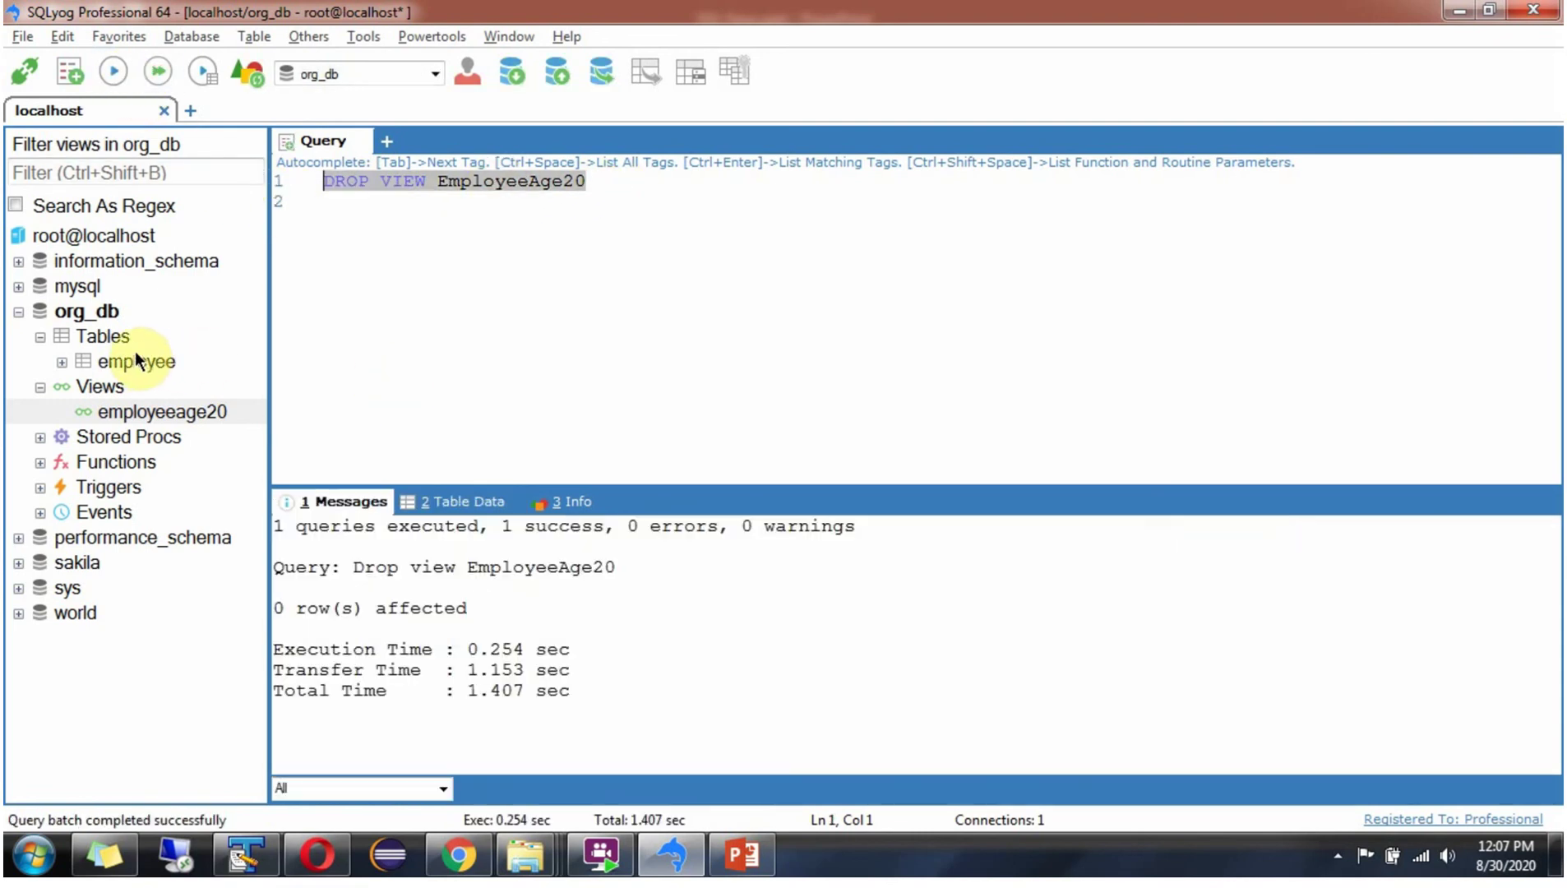
pyautogui.click(99, 384)
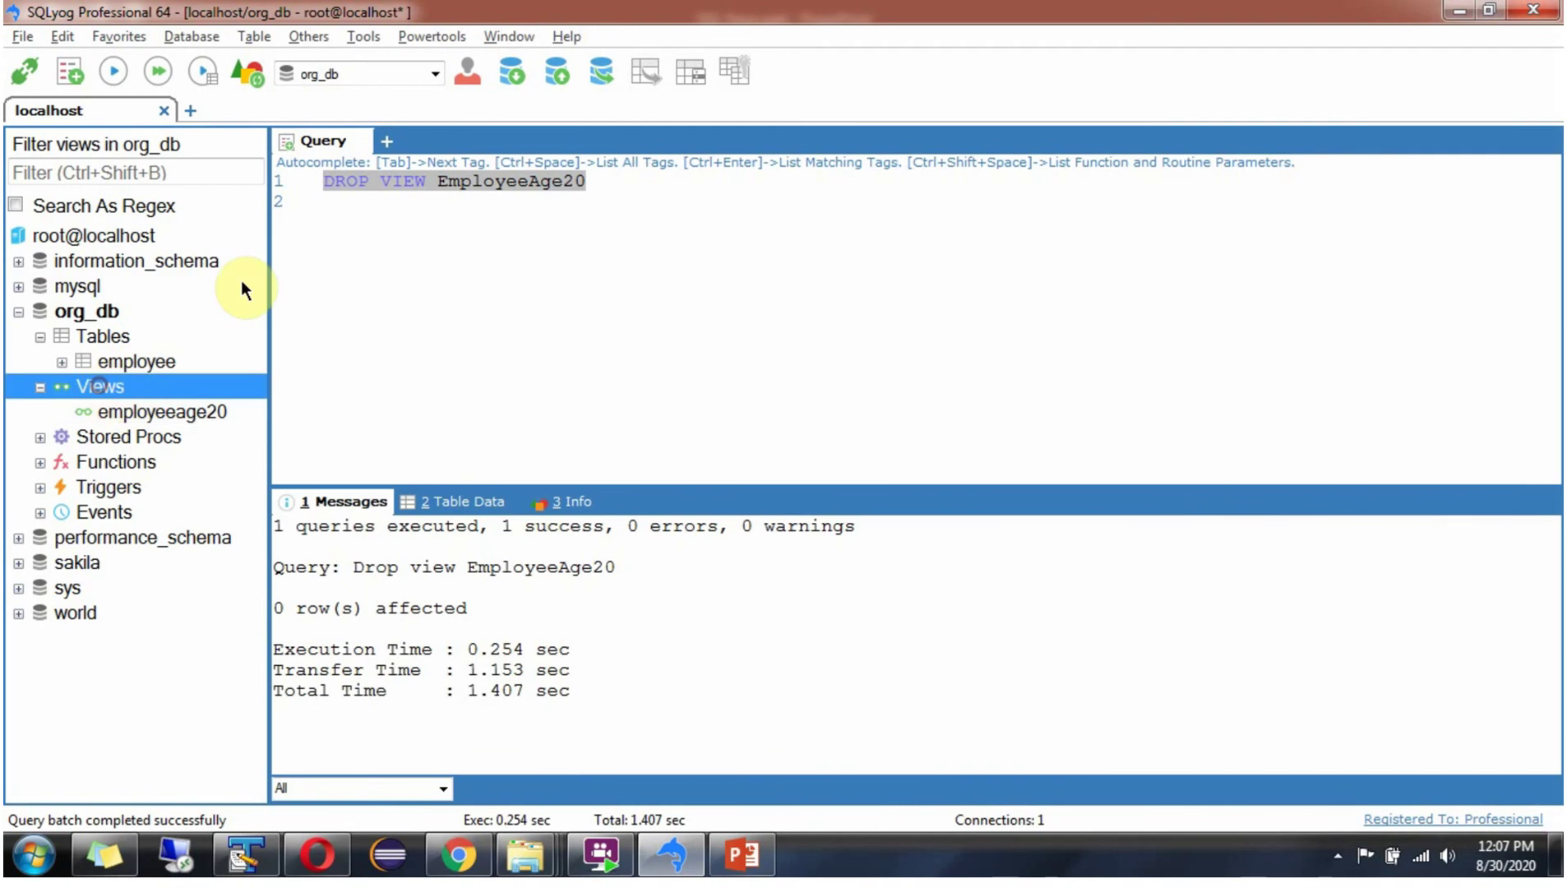
pyautogui.click(248, 76)
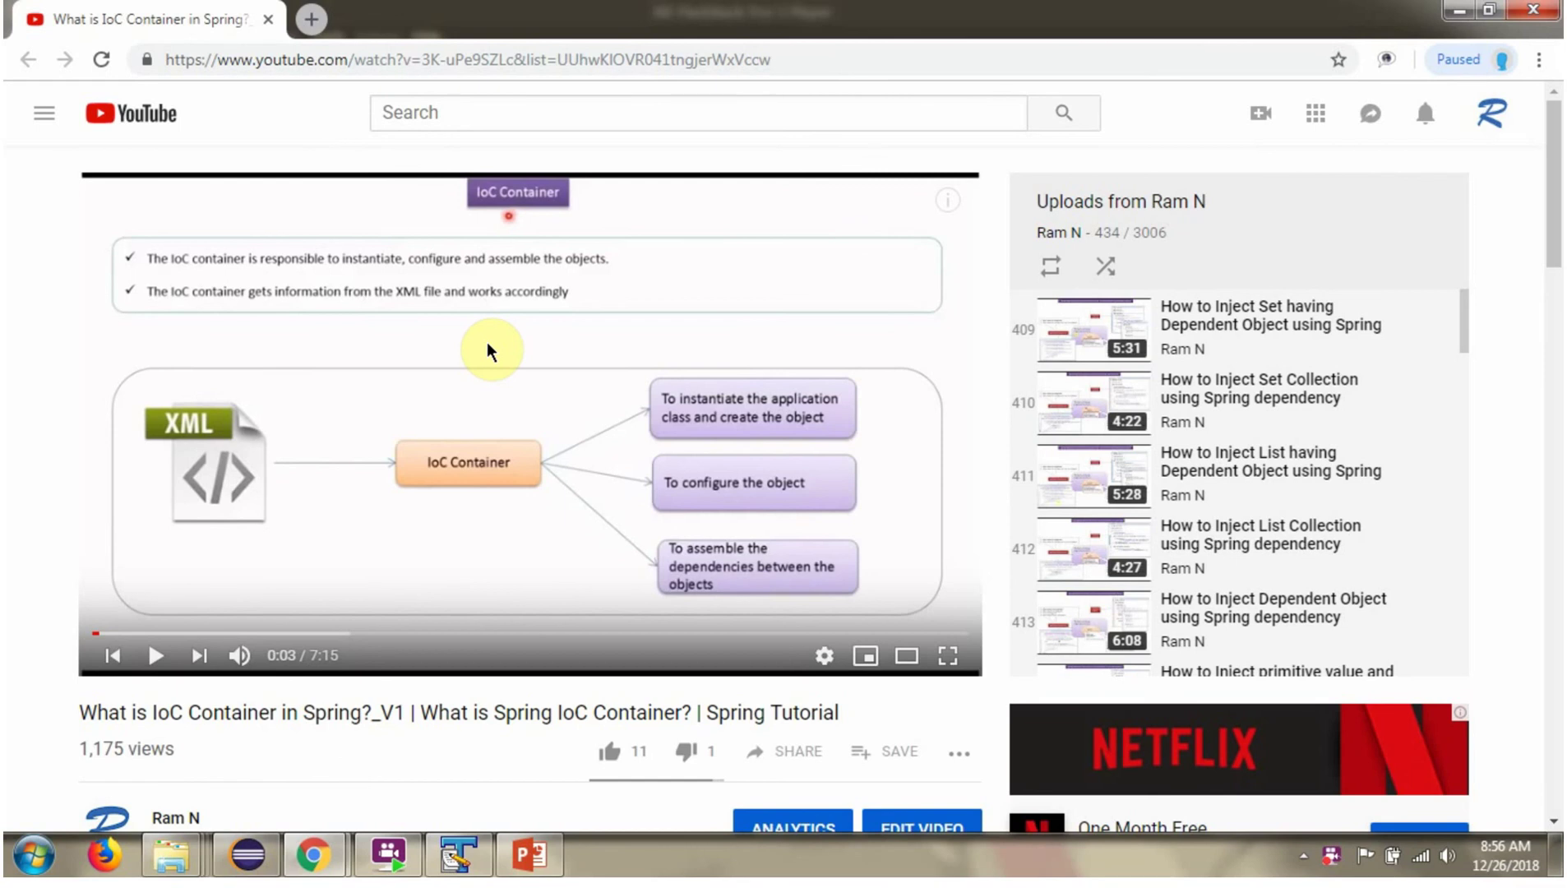
pyautogui.scroll(-3, 488, 351)
pyautogui.scroll(-2, 488, 351)
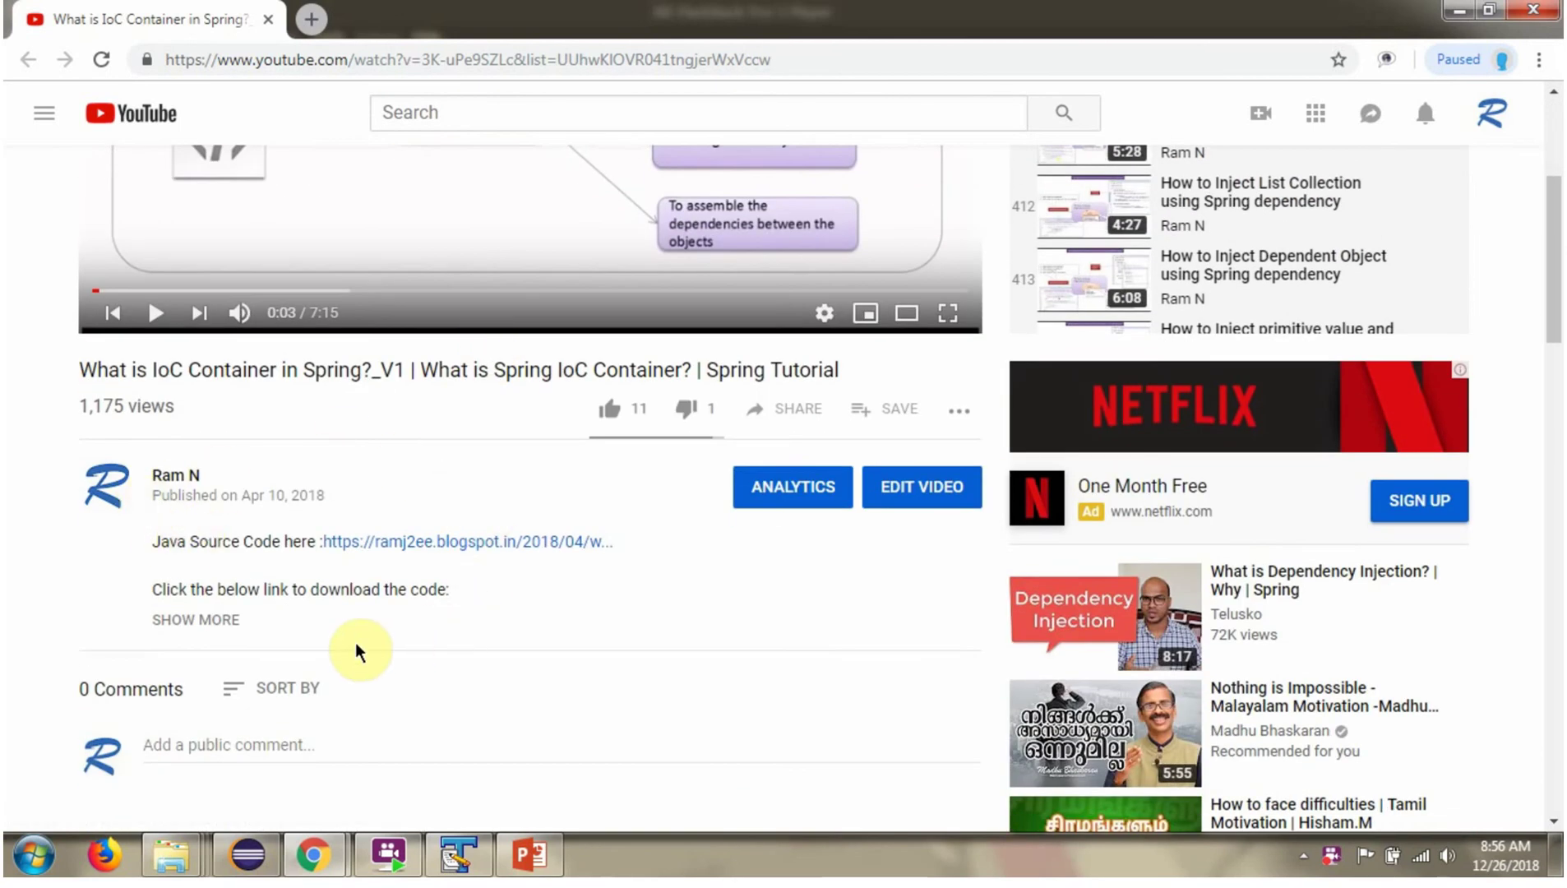
# Step: Expand the Spring IoC Container video's description with SHOW MORE
pyautogui.click(221, 622)
pyautogui.scroll(-1, 448, 594)
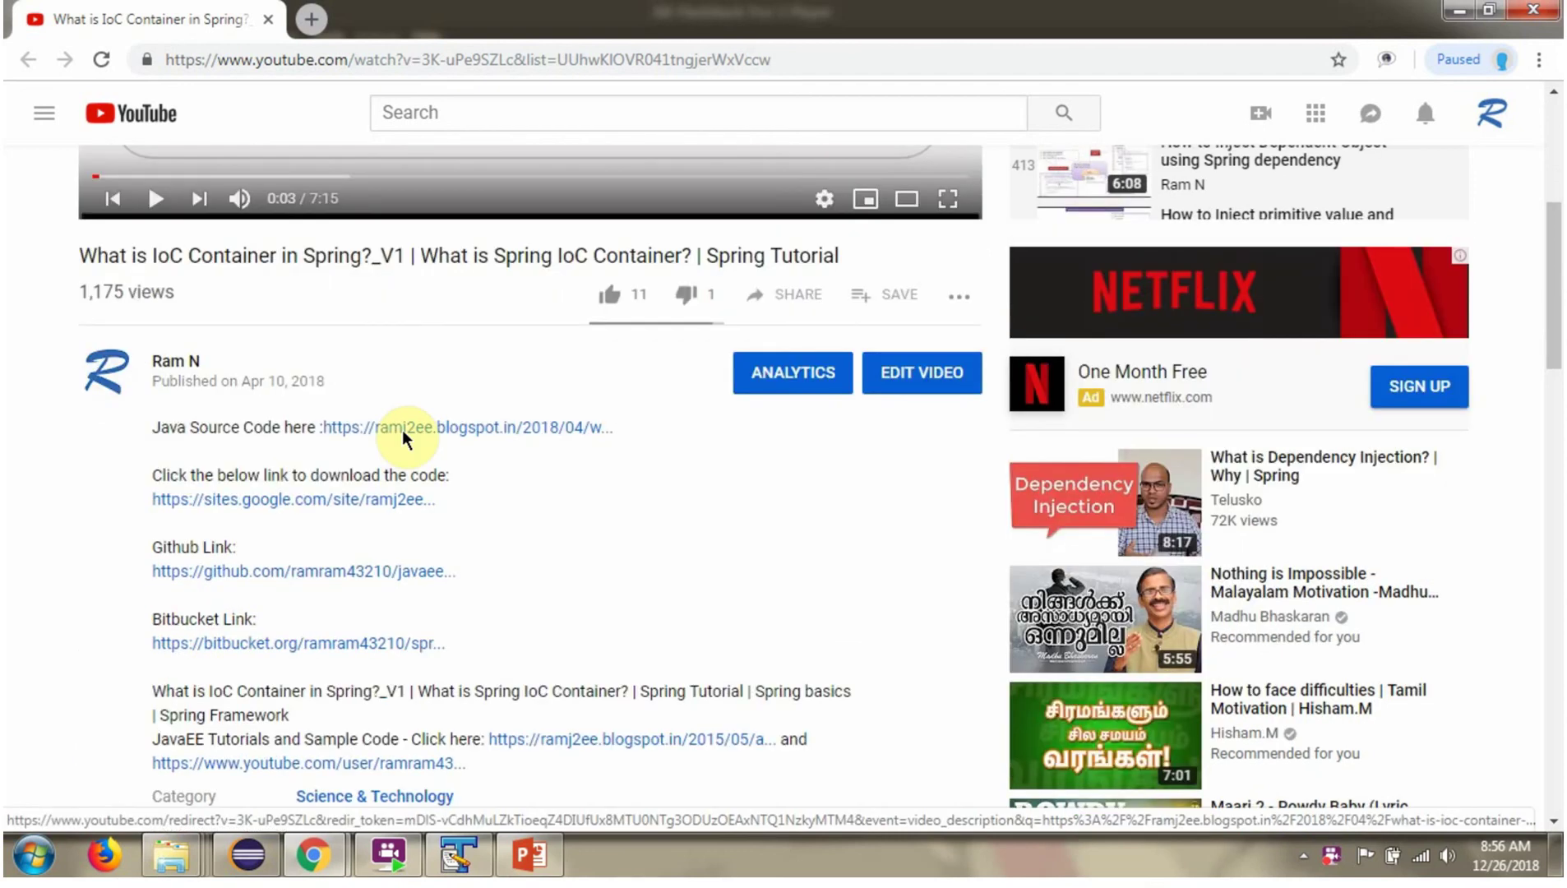